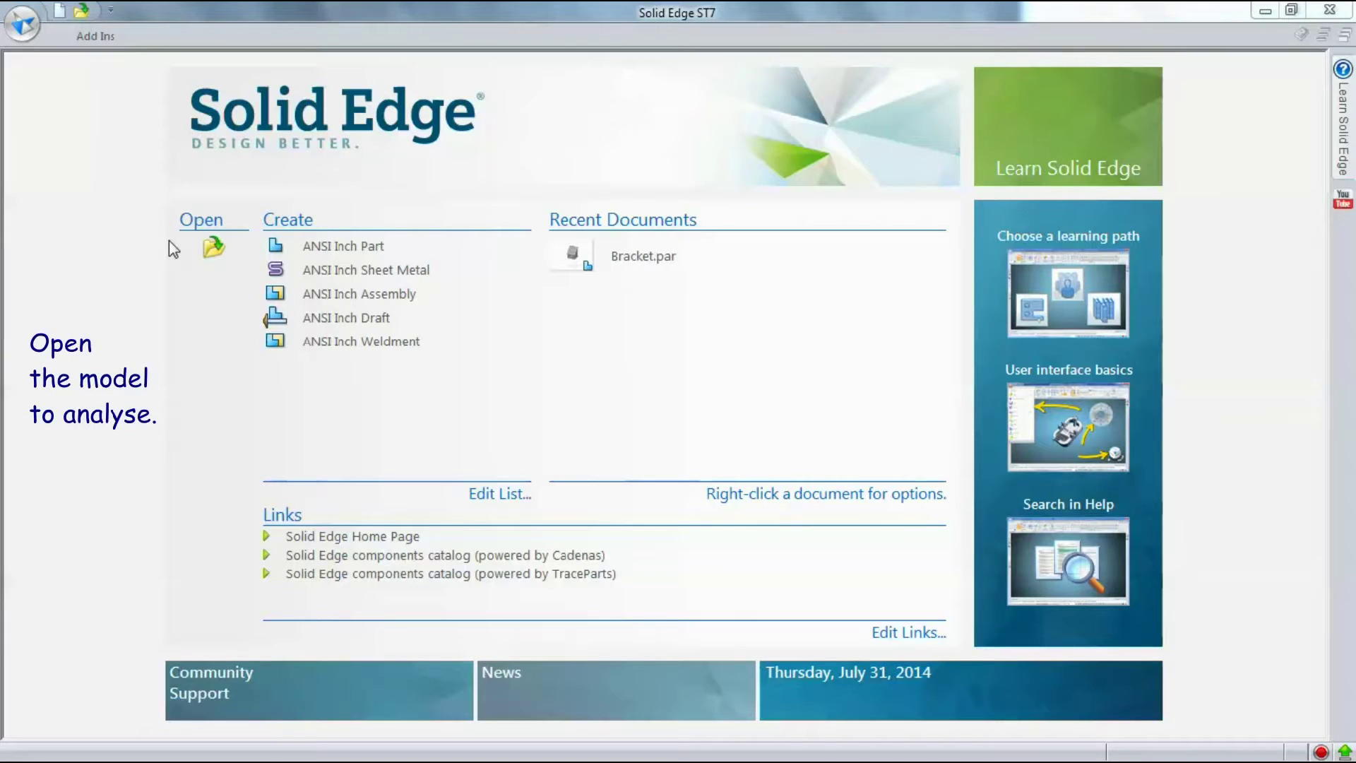
Open the Bracket.par part file from the start screen.
{"action": "left_click", "coordinate": [213, 243]}
{"action": "left_click", "coordinate": [572, 211]}
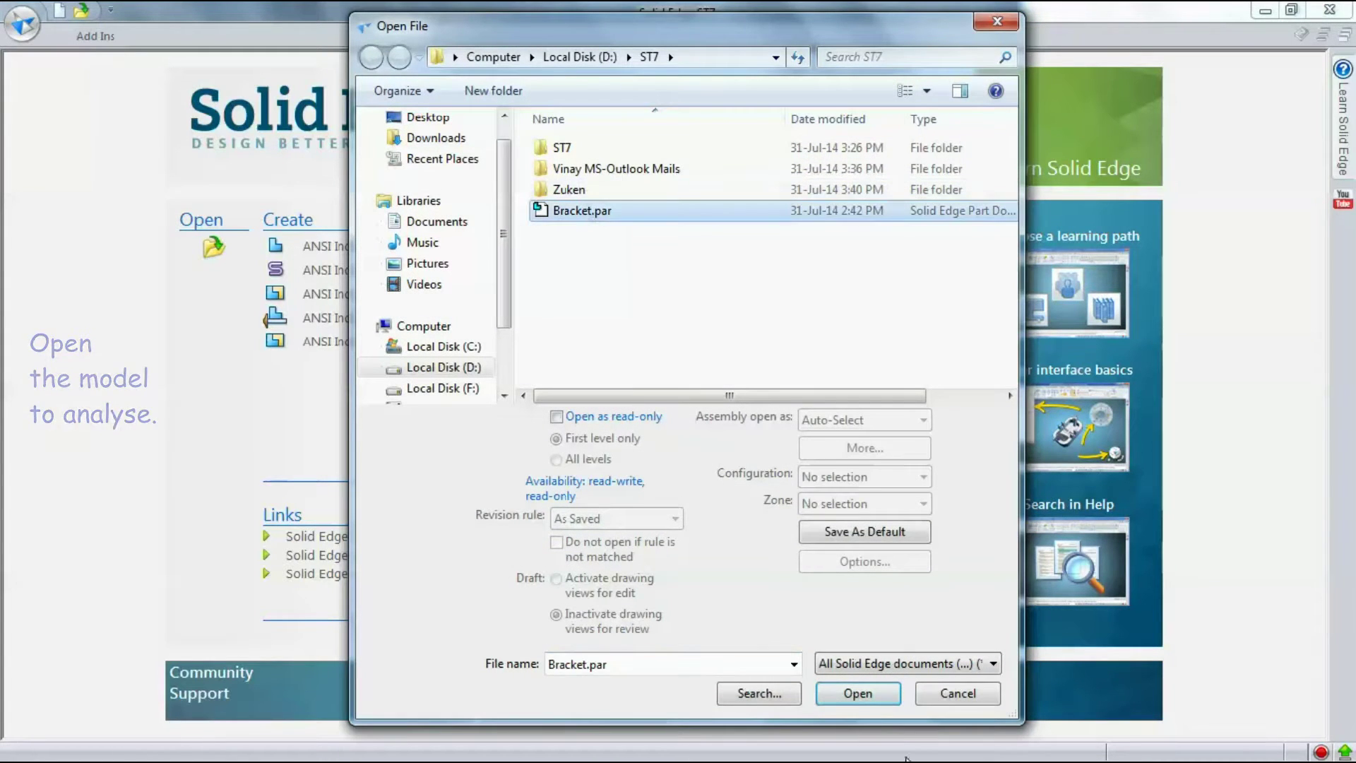
{"action": "left_click", "coordinate": [876, 696]}
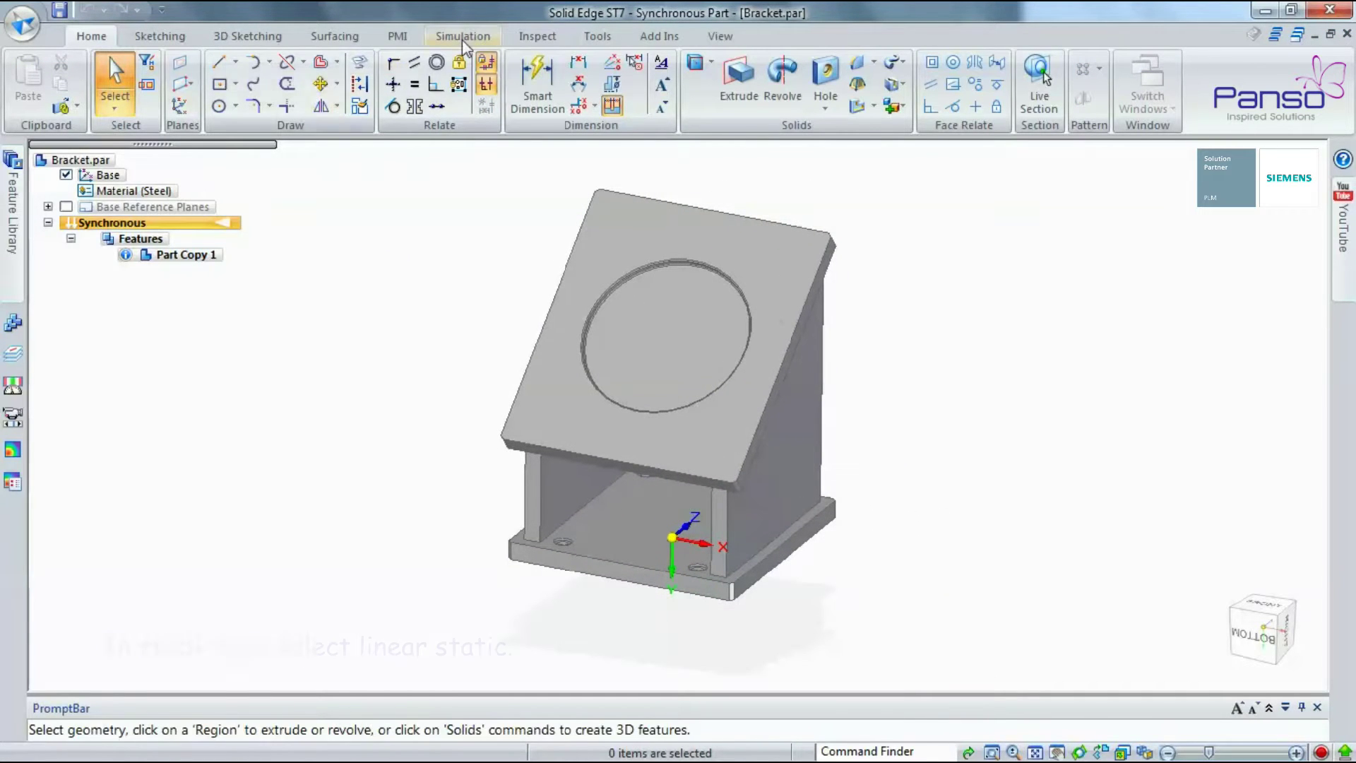
Create Static Study 1 as Linear Static with a Tetrahedral mesh, and apply Steel to the bracket.
{"action": "left_click", "coordinate": [463, 36]}
{"action": "left_click", "coordinate": [102, 91]}
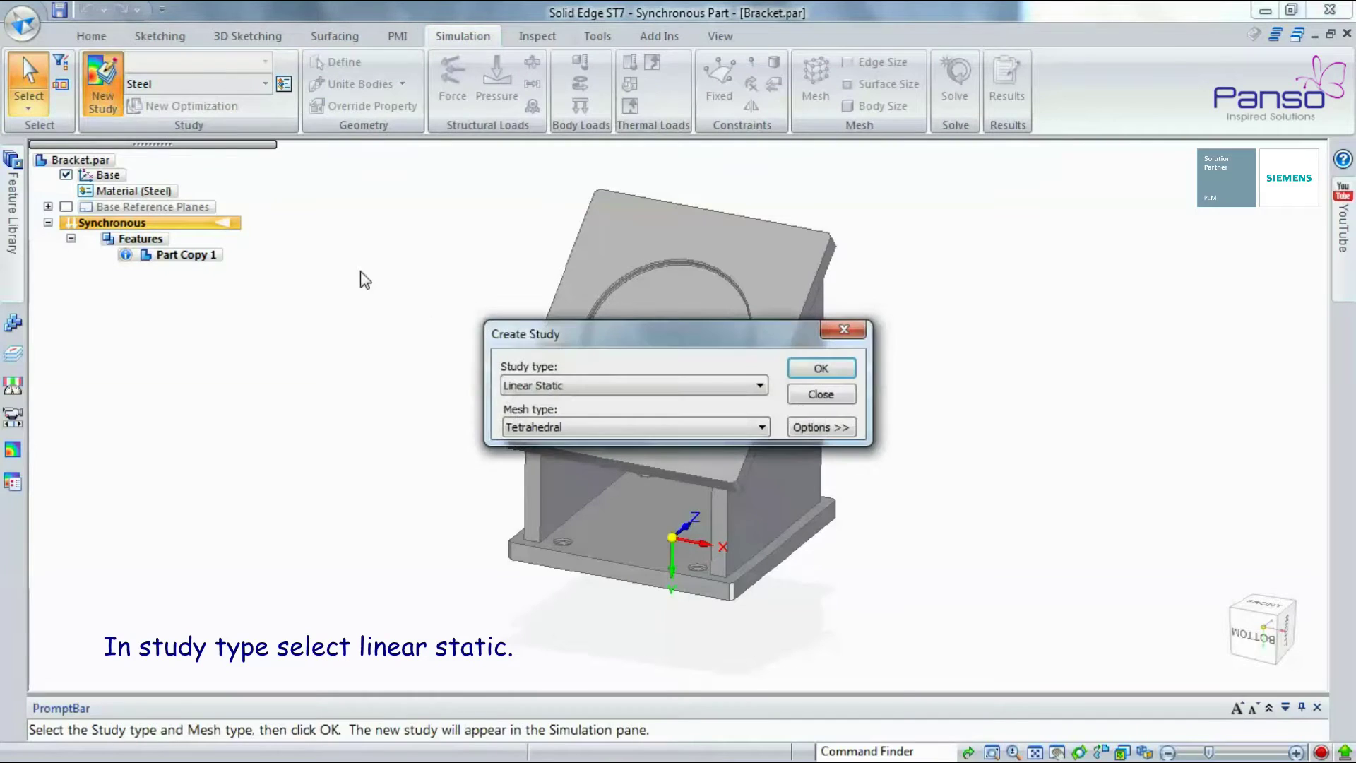
{"action": "left_click", "coordinate": [578, 387]}
{"action": "left_click", "coordinate": [577, 397]}
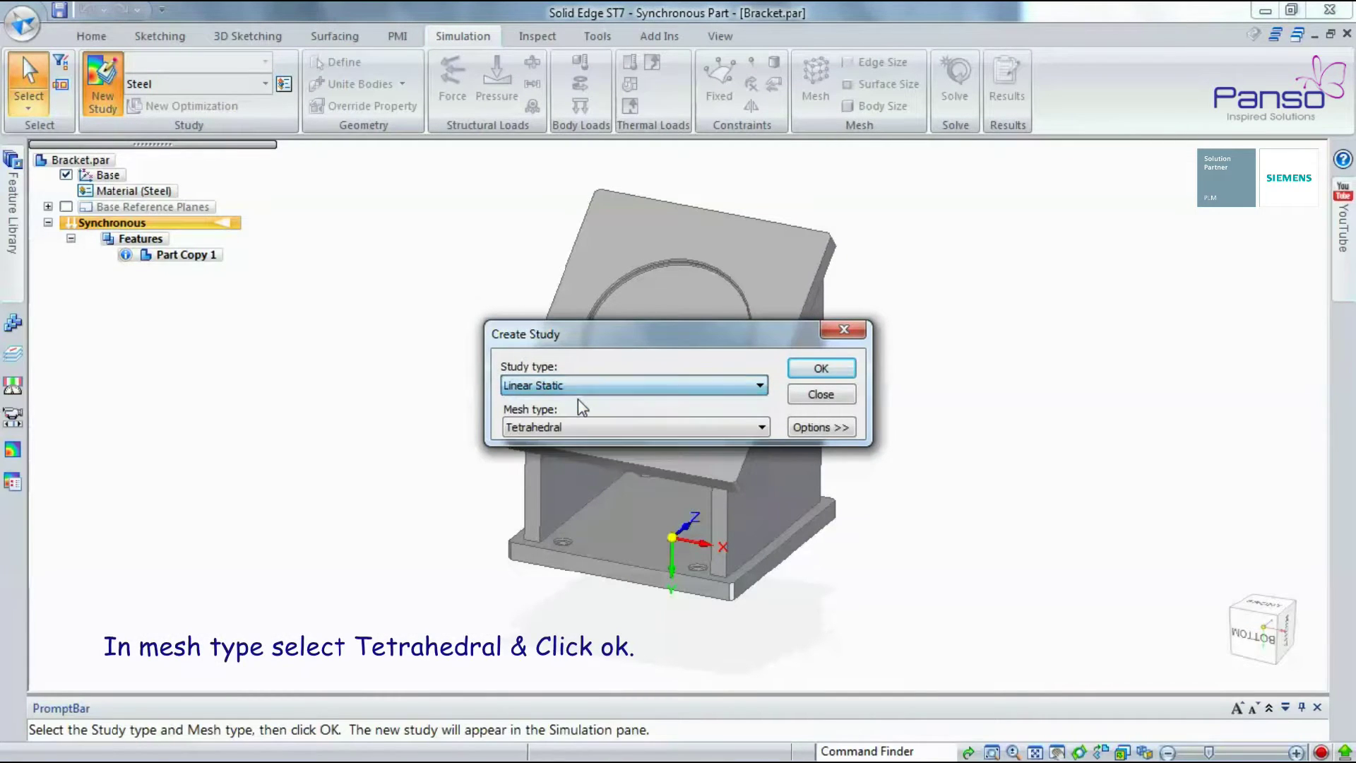
{"action": "left_click", "coordinate": [585, 424]}
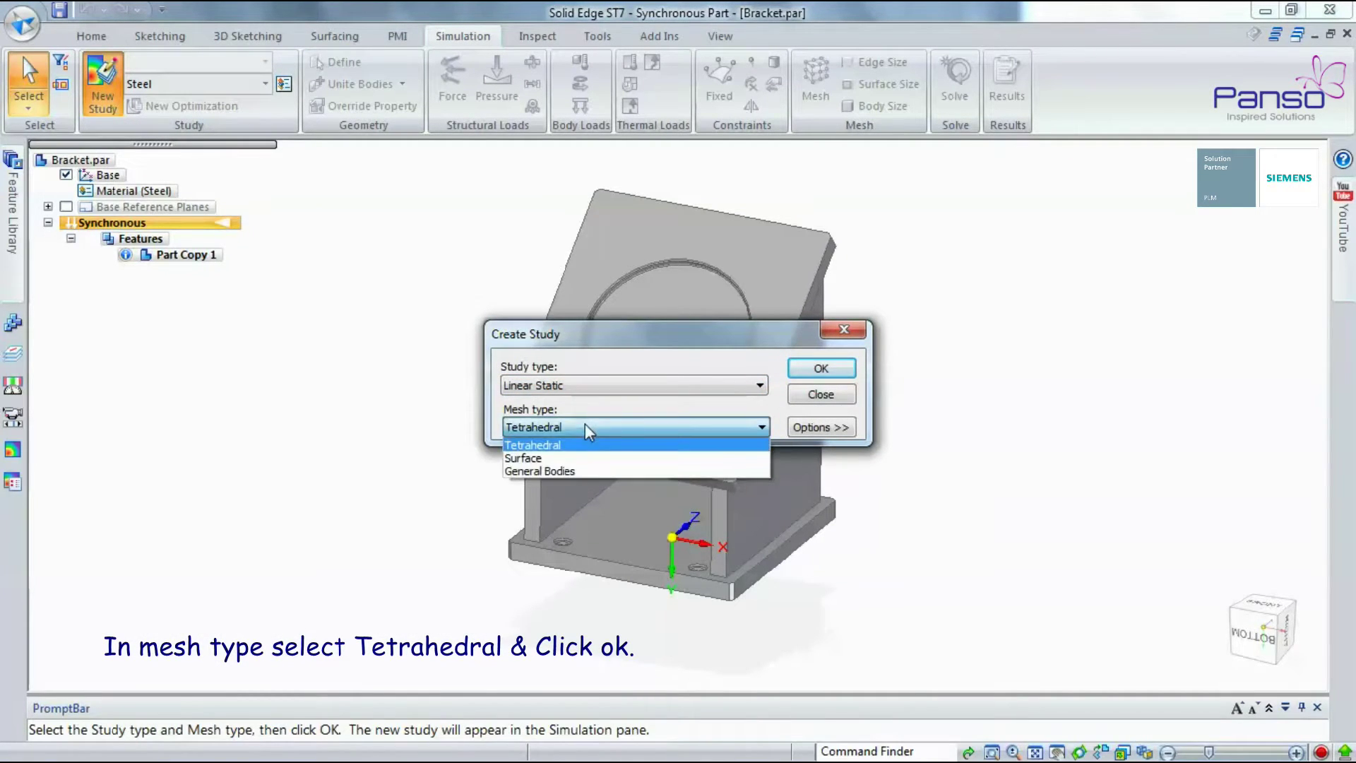
{"action": "left_click", "coordinate": [586, 445]}
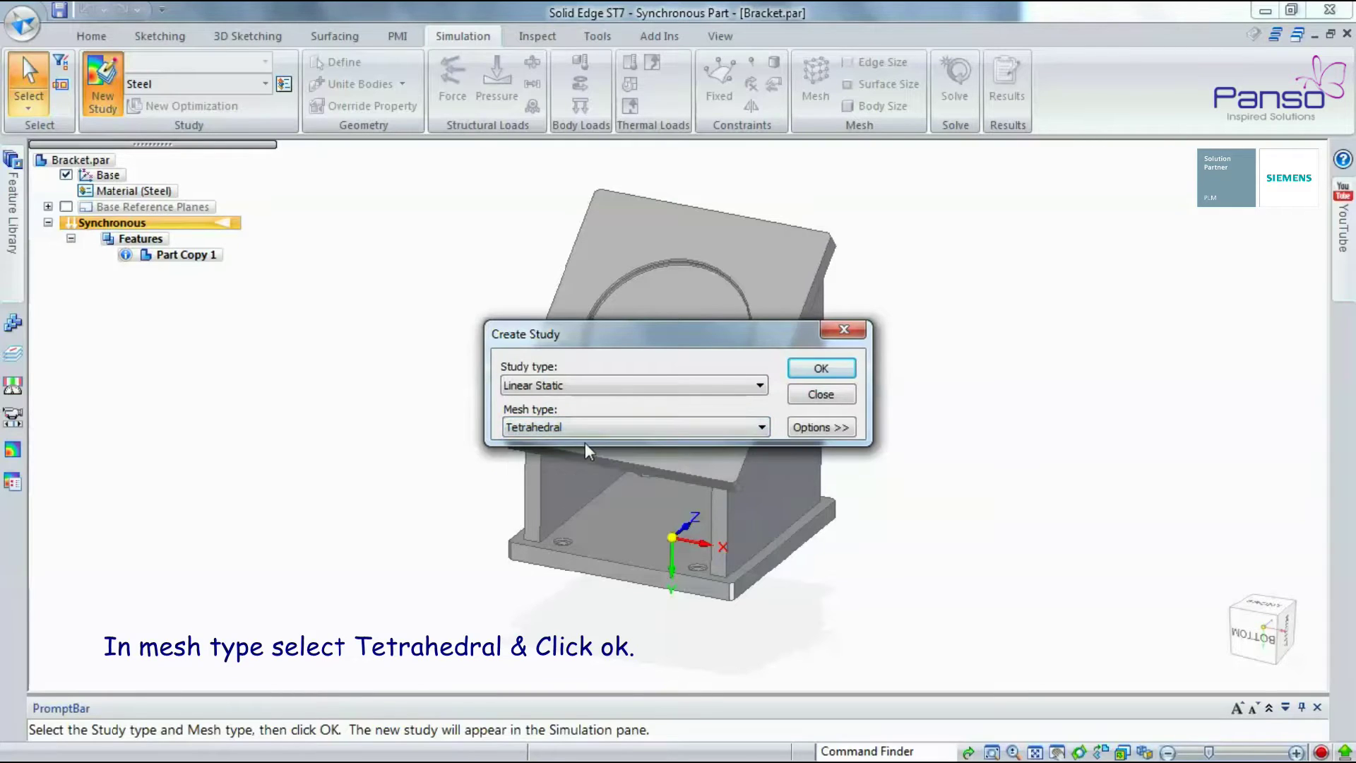
{"action": "left_click", "coordinate": [821, 369]}
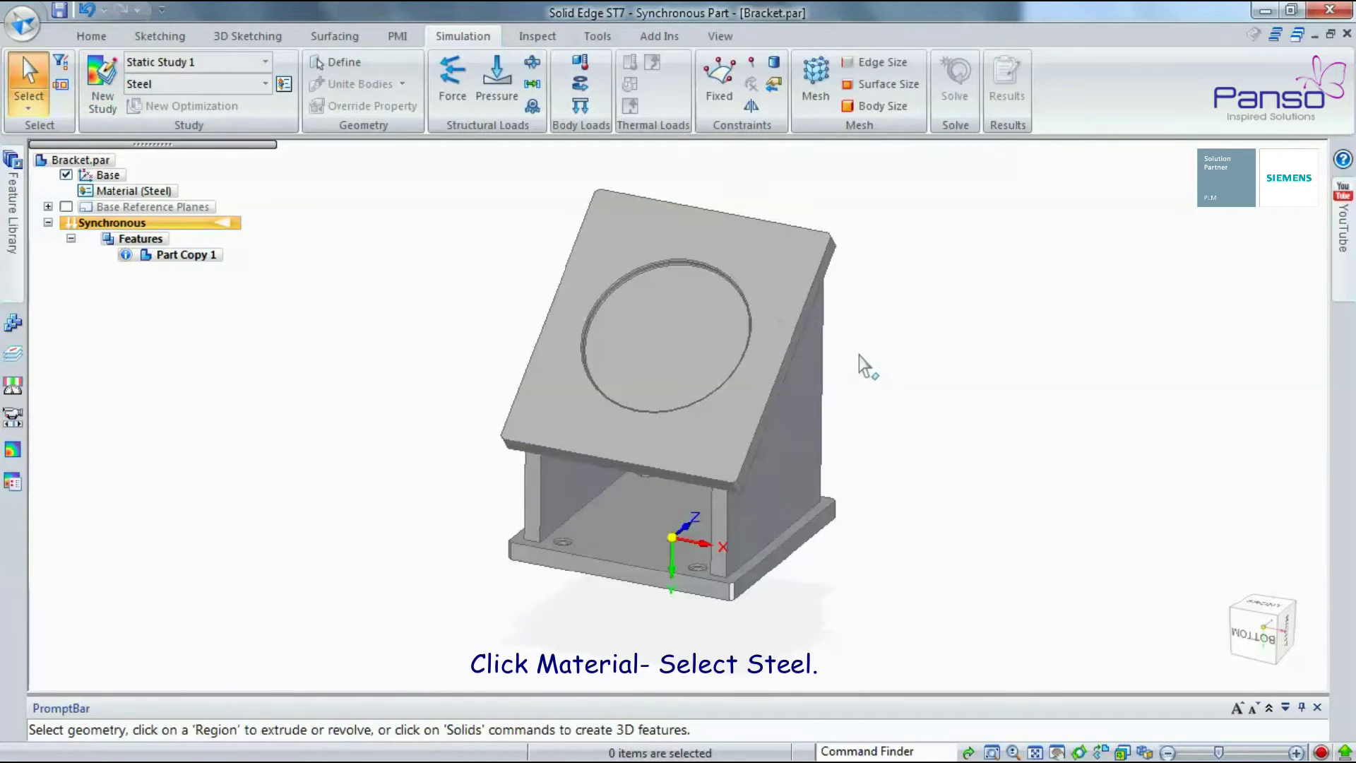
{"action": "left_click", "coordinate": [284, 84]}
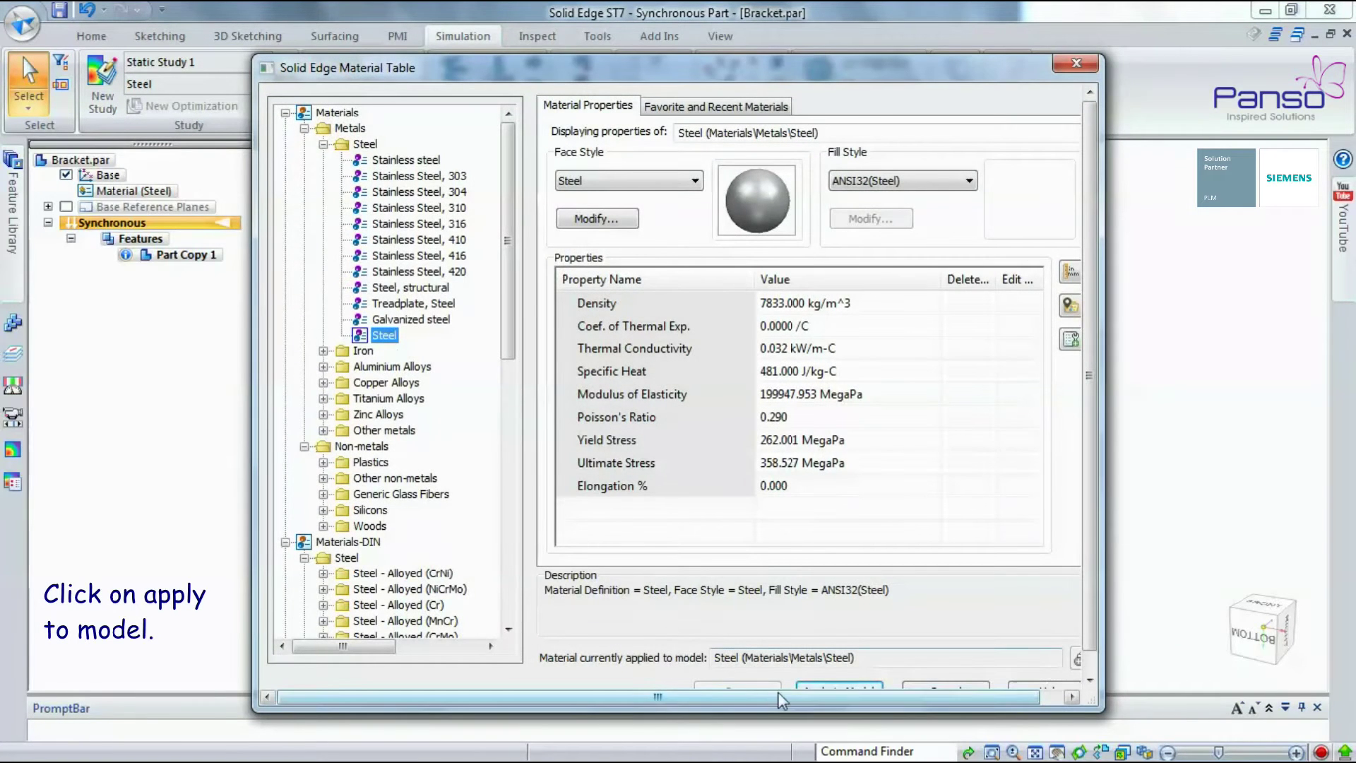
{"action": "left_click", "coordinate": [806, 683]}
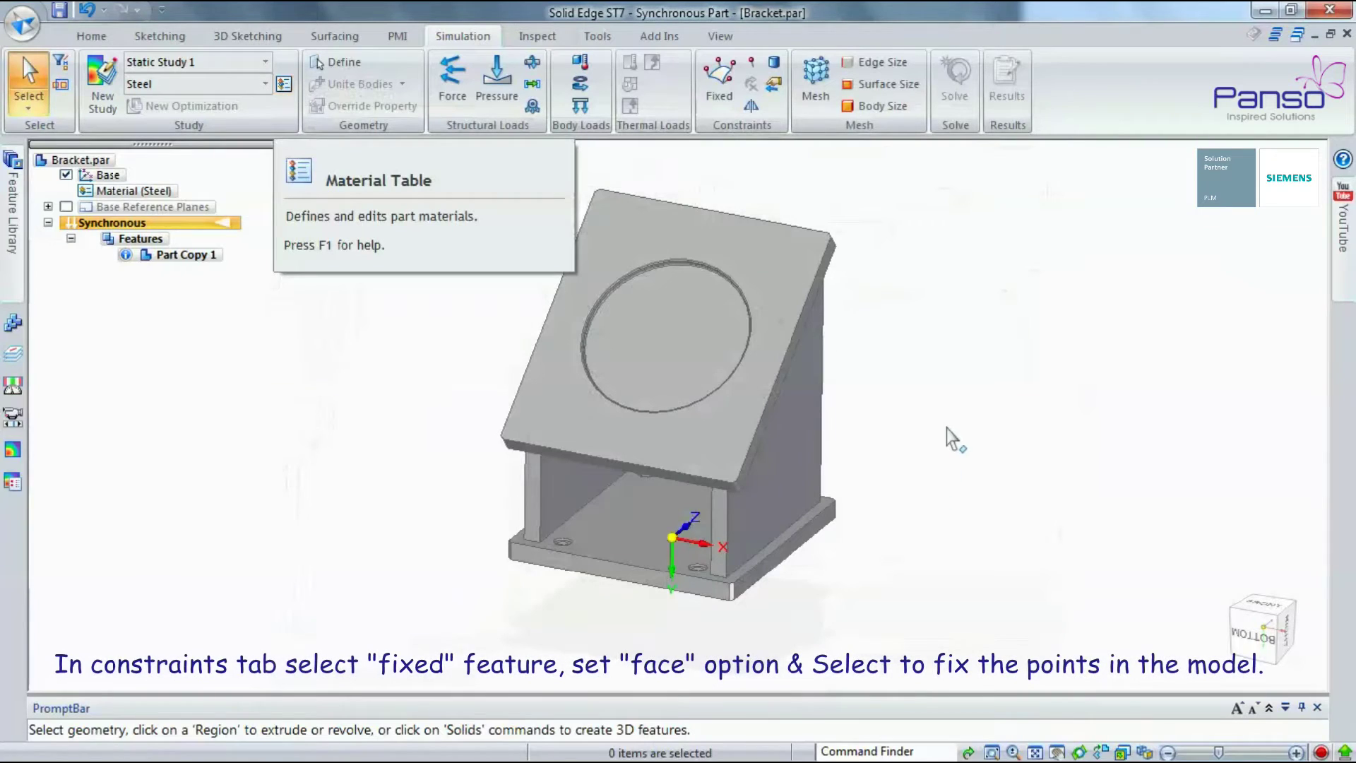
Add a Fixed constraint on the faces of the four bolt holes on the bracket's underside.
{"action": "mouse_move", "coordinate": [963, 380]}
{"action": "middle_mouse_down"}
{"action": "mouse_move", "coordinate": [963, 356]}
{"action": "mouse_move", "coordinate": [944, 370]}
{"action": "middle_mouse_up"}
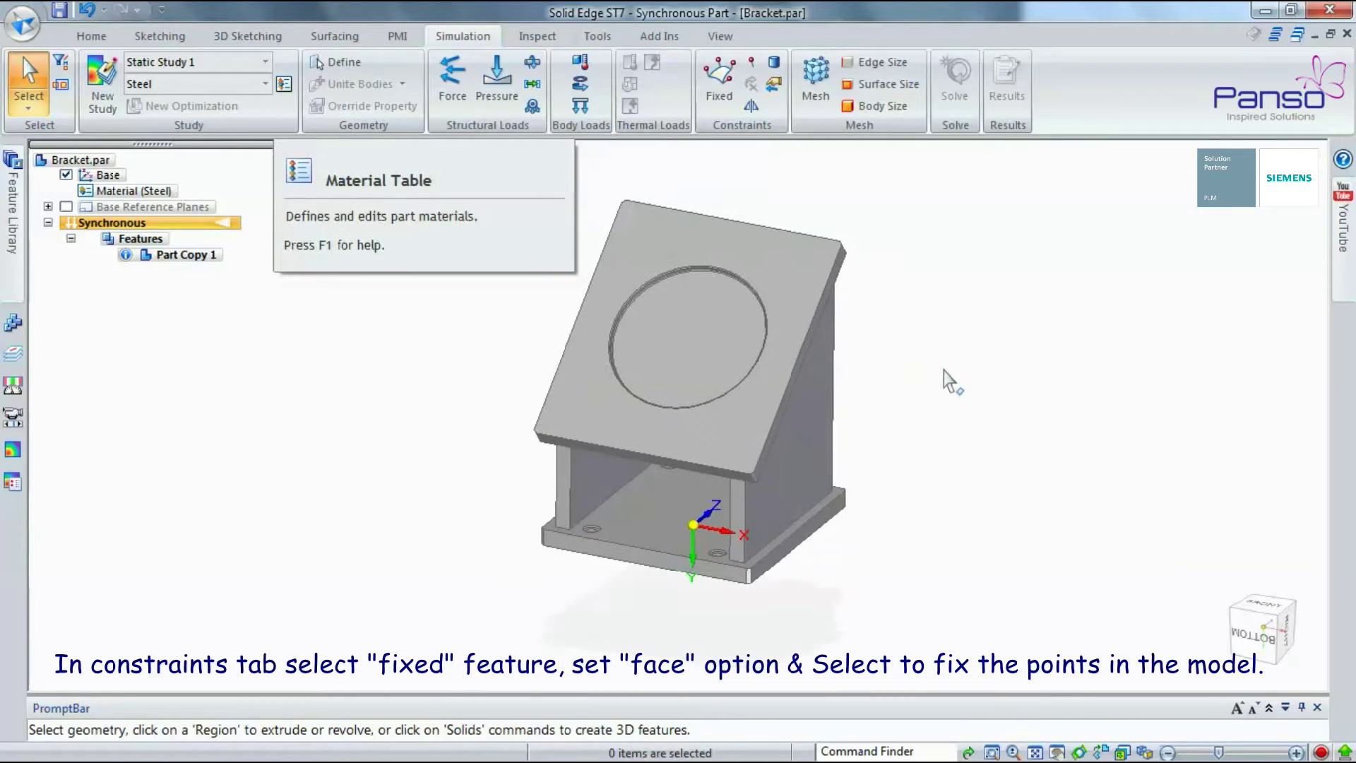
{"action": "left_click", "coordinate": [719, 79]}
{"action": "left_click", "coordinate": [439, 161]}
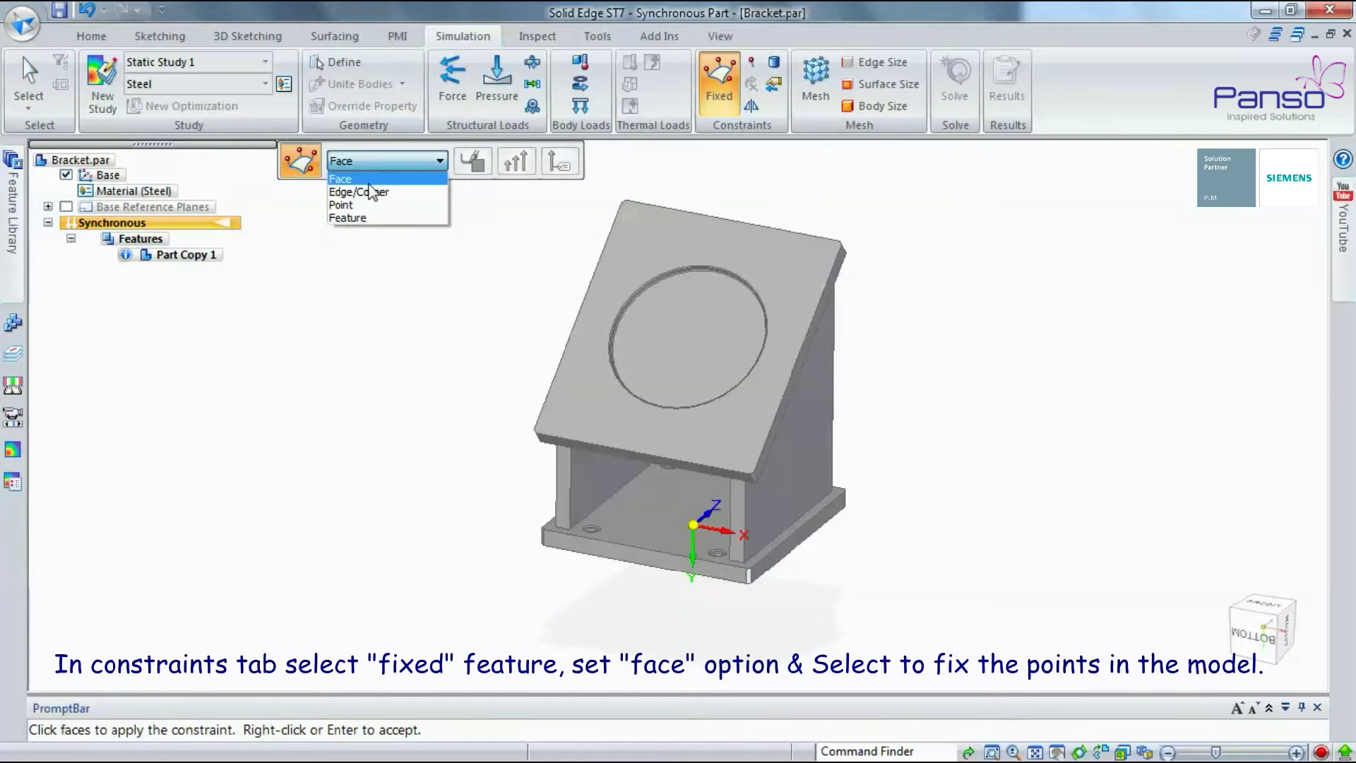
{"action": "left_click", "coordinate": [354, 179]}
{"action": "middle_click_drag", "start_coordinate": [893, 496], "coordinate": [736, 364]}
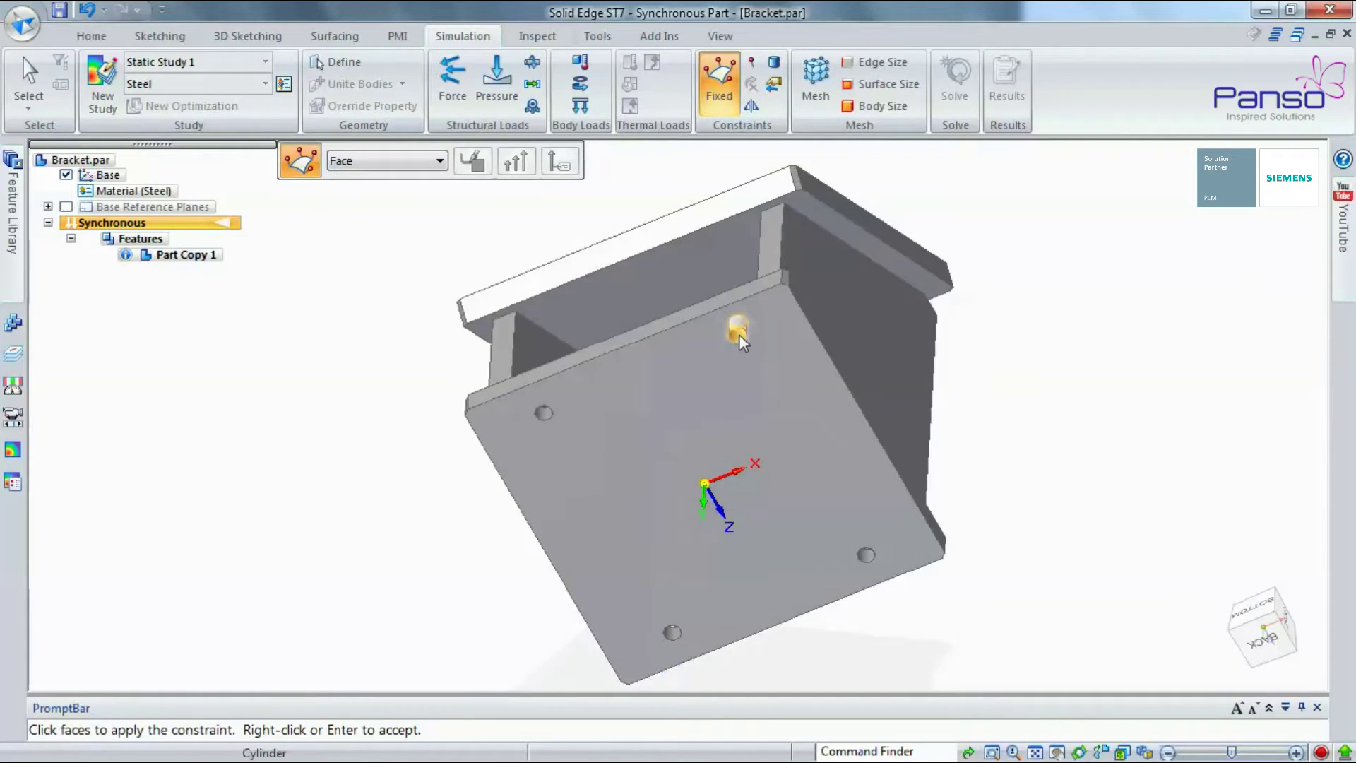
{"action": "left_click", "coordinate": [739, 337]}
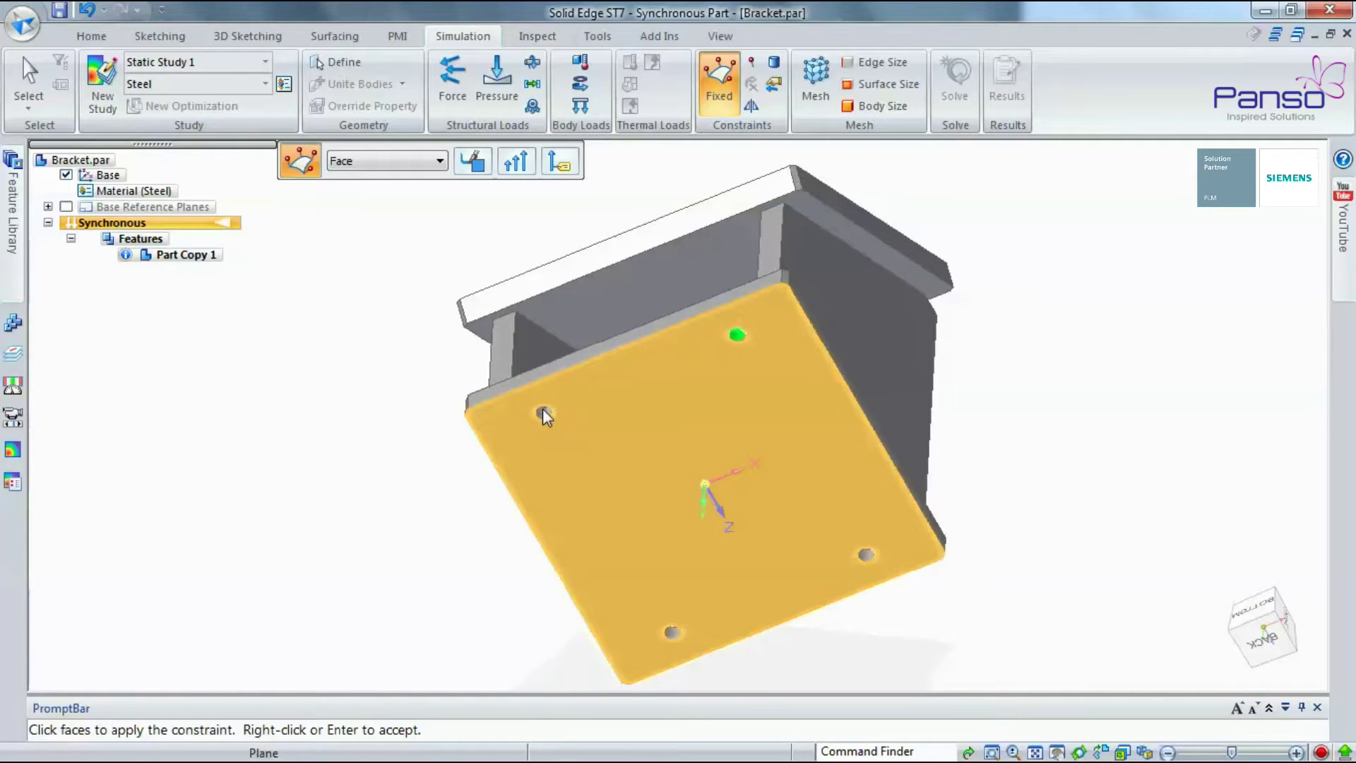
{"action": "left_click", "coordinate": [542, 412]}
{"action": "left_click", "coordinate": [671, 632]}
{"action": "left_click", "coordinate": [867, 552]}
{"action": "right_click", "coordinate": [1039, 296]}
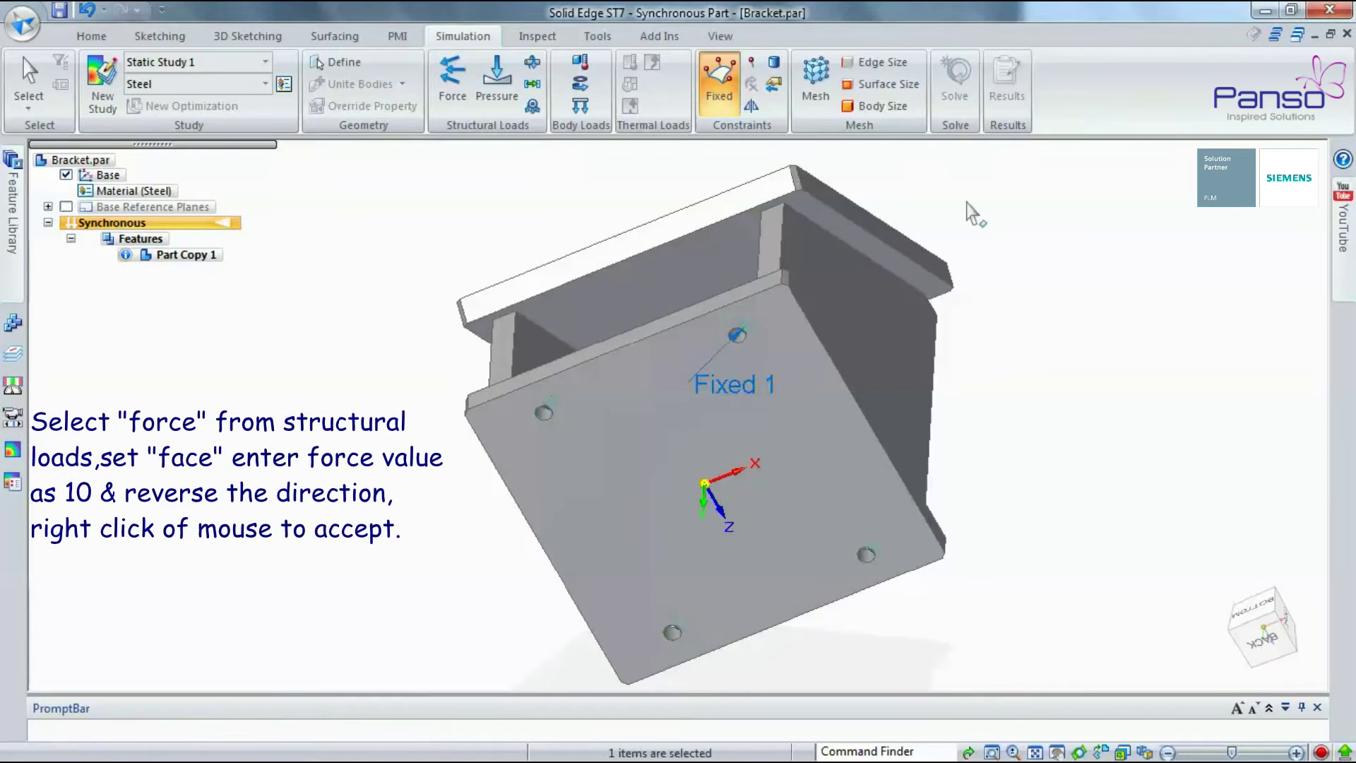
Apply a 10 mN force in the reversed direction to the sloped top face.
{"action": "middle_click_drag", "start_coordinate": [969, 212], "coordinate": [990, 393]}
{"action": "scroll", "coordinate": [990, 367], "scroll_direction": "down", "scroll_amount": 2}
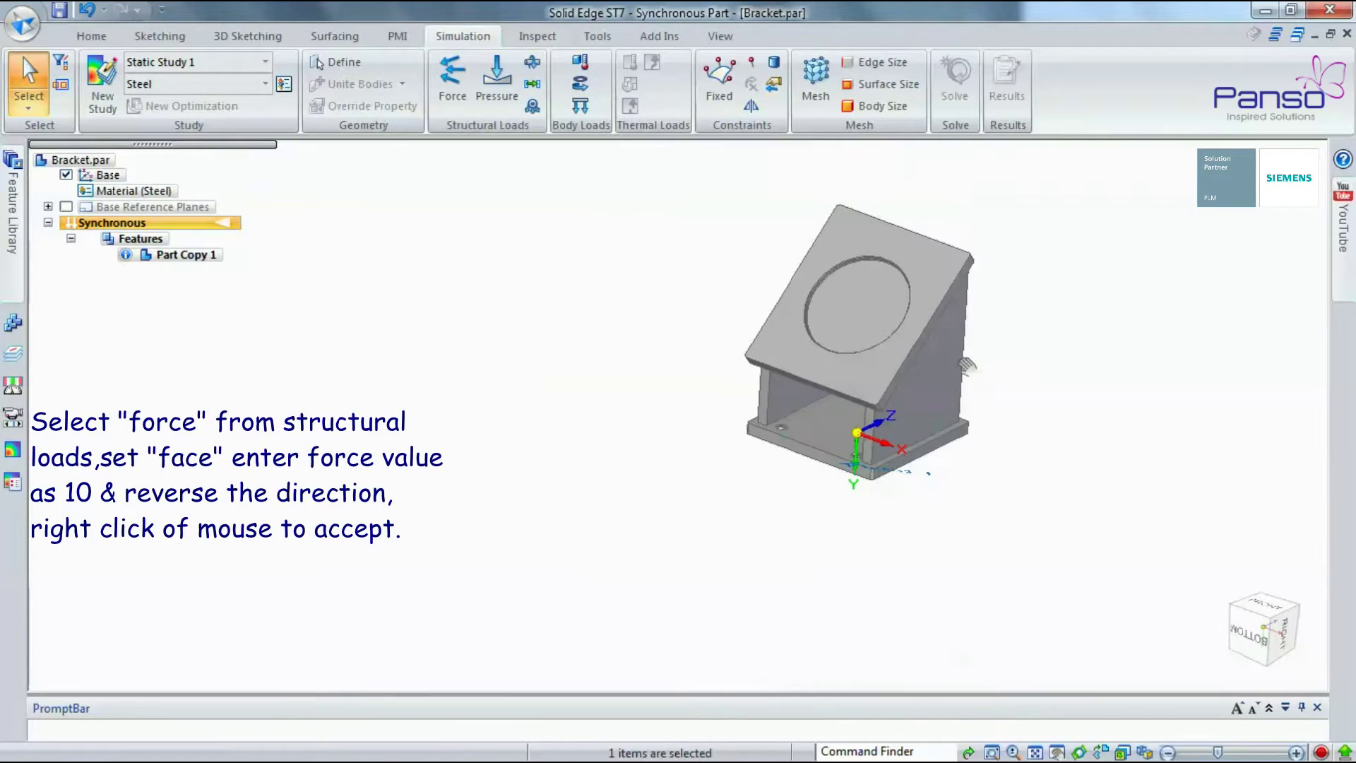
{"action": "scroll", "coordinate": [855, 404], "scroll_direction": "up", "scroll_amount": 2}
{"action": "scroll", "coordinate": [854, 404], "scroll_direction": "up", "scroll_amount": 2}
{"action": "left_click", "coordinate": [452, 81]}
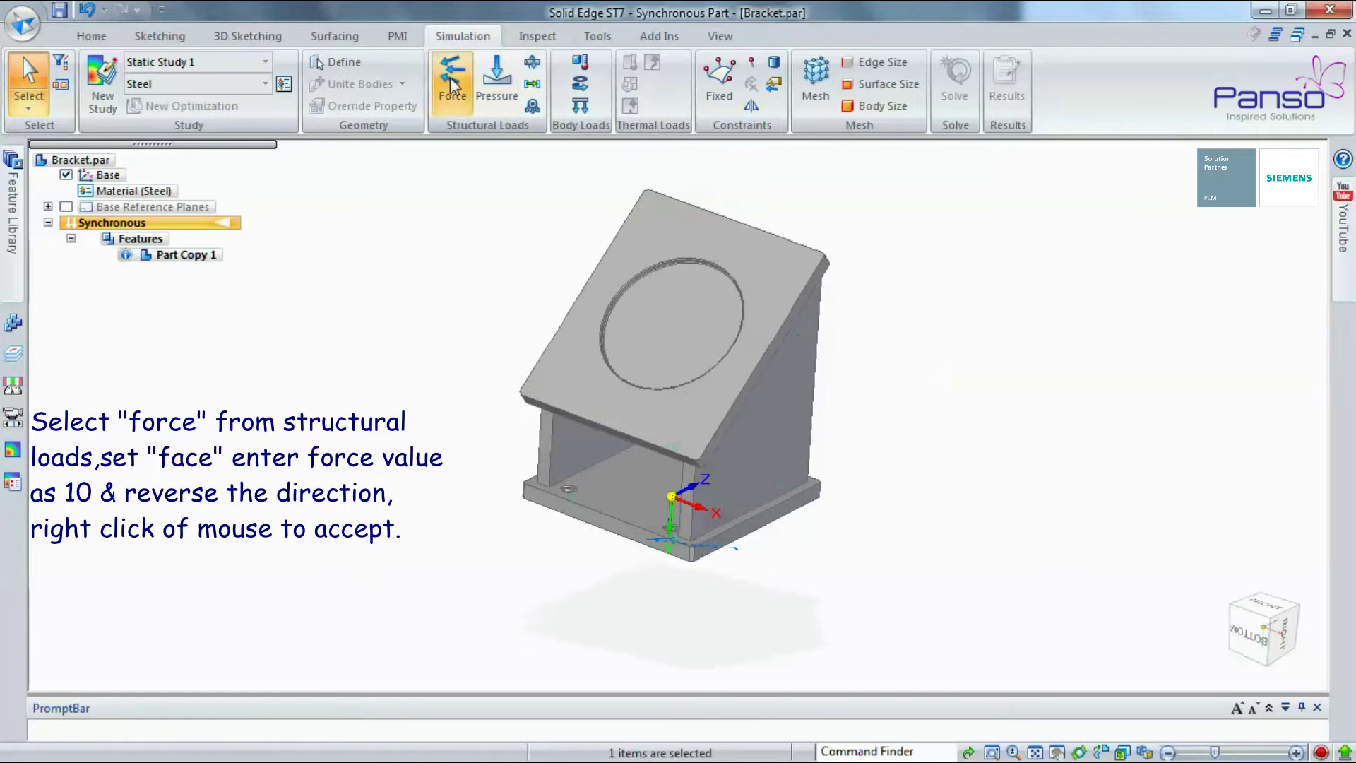
{"action": "left_click", "coordinate": [757, 270]}
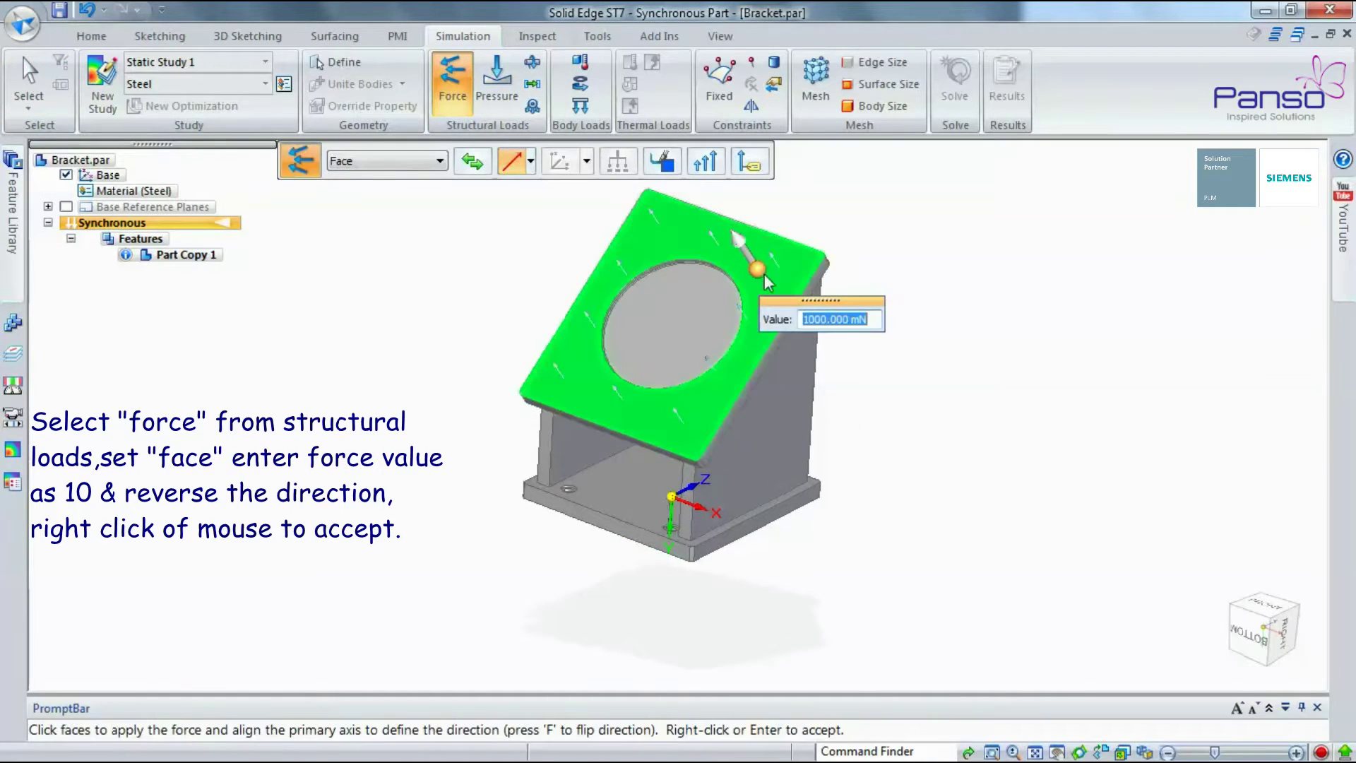
{"action": "type", "text": "10"}
{"action": "left_click", "coordinate": [484, 169]}
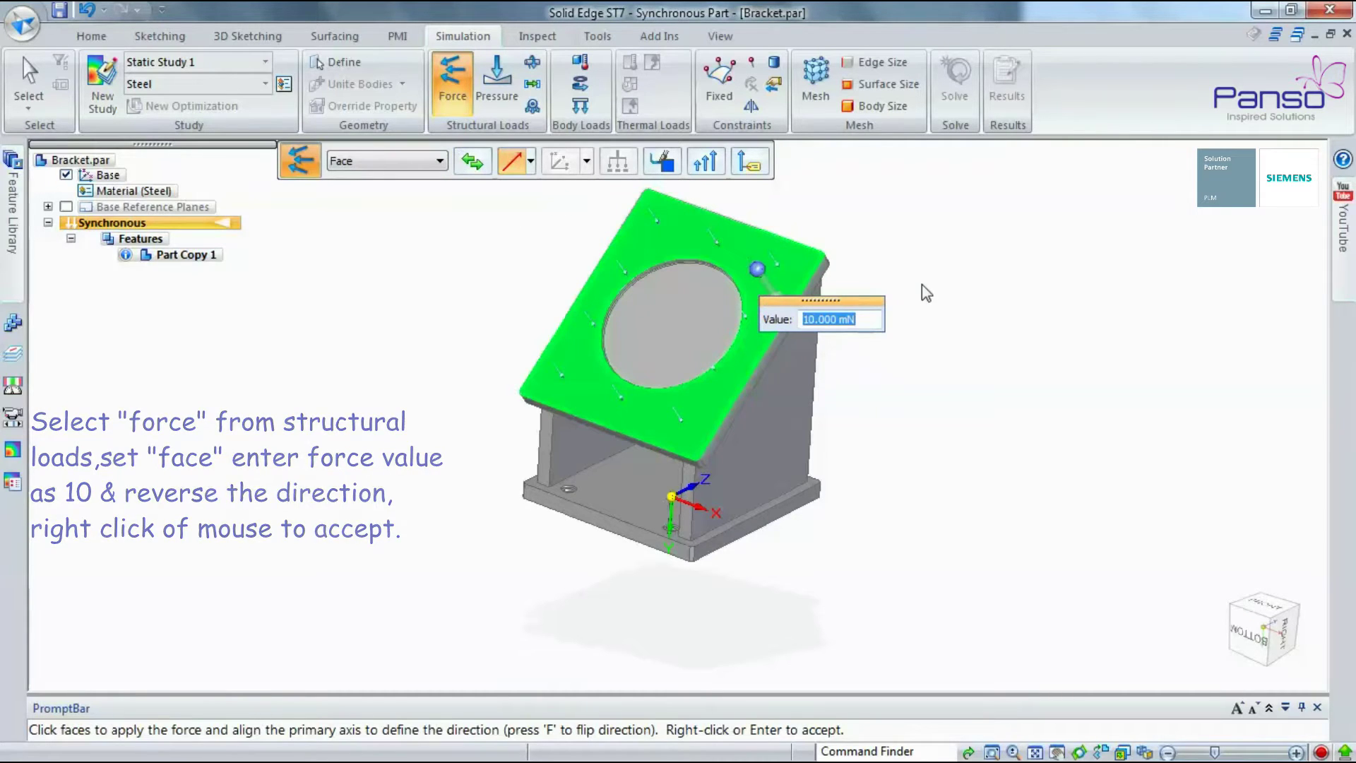
{"action": "right_click", "coordinate": [921, 284]}
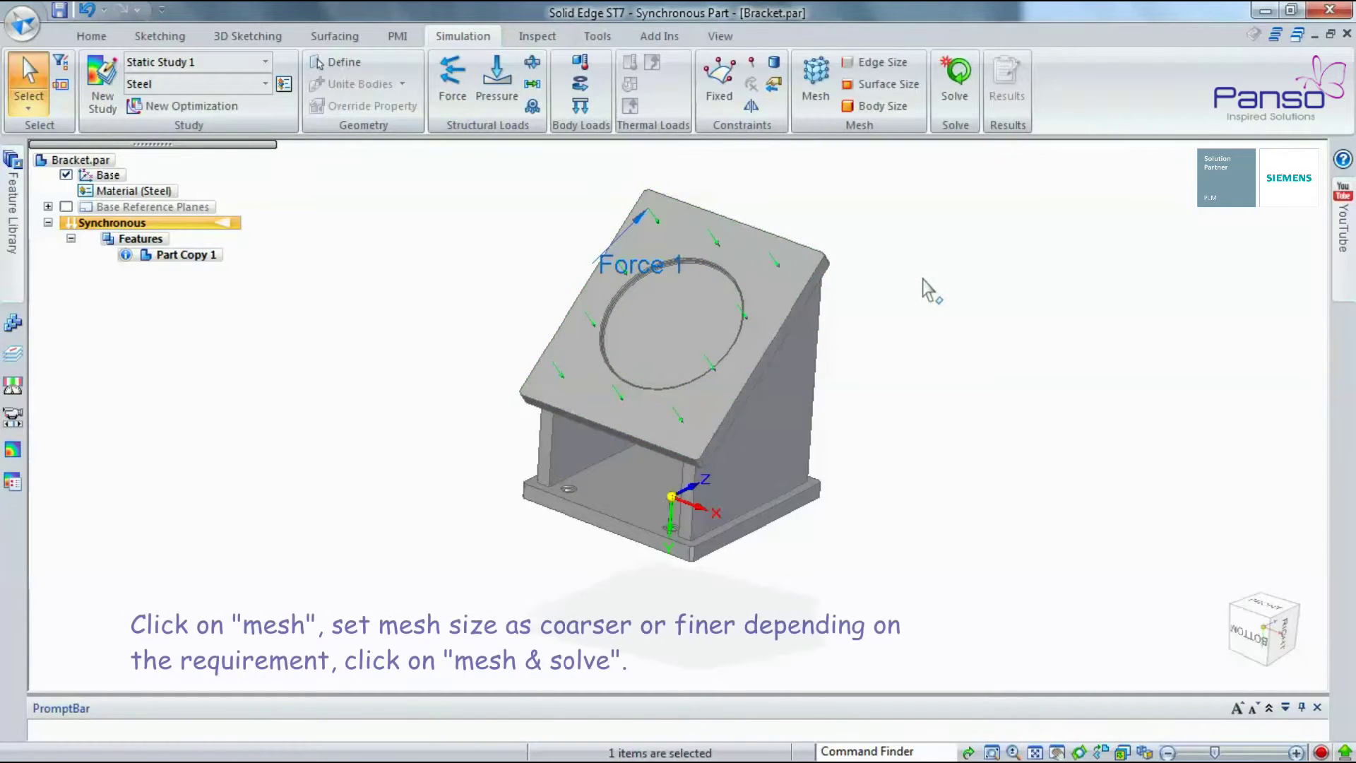
Run Mesh & Solve, giving a Von Mises stress plot that peaks near 0.000115 MPa.
{"action": "middle_click_drag", "start_coordinate": [923, 283], "coordinate": [900, 313], "text": "shift"}
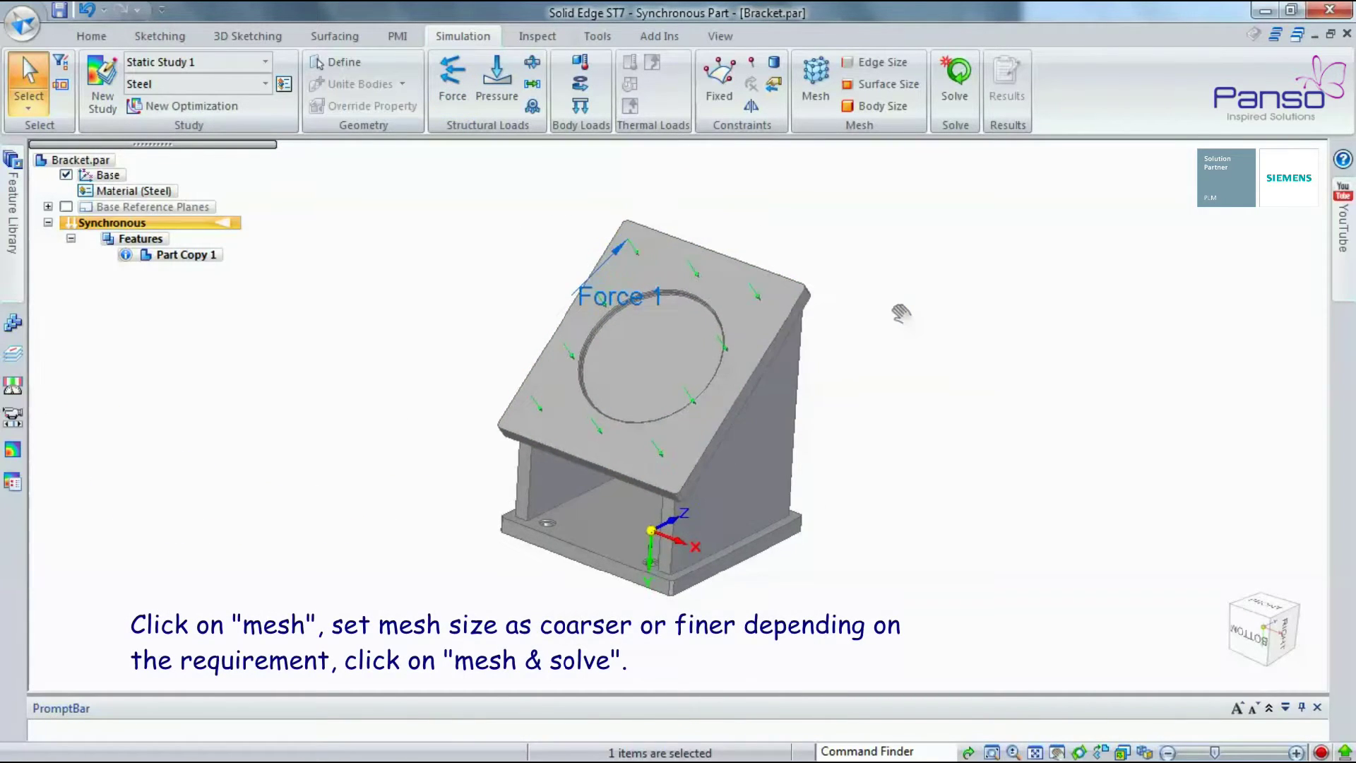
{"action": "left_click", "coordinate": [816, 81]}
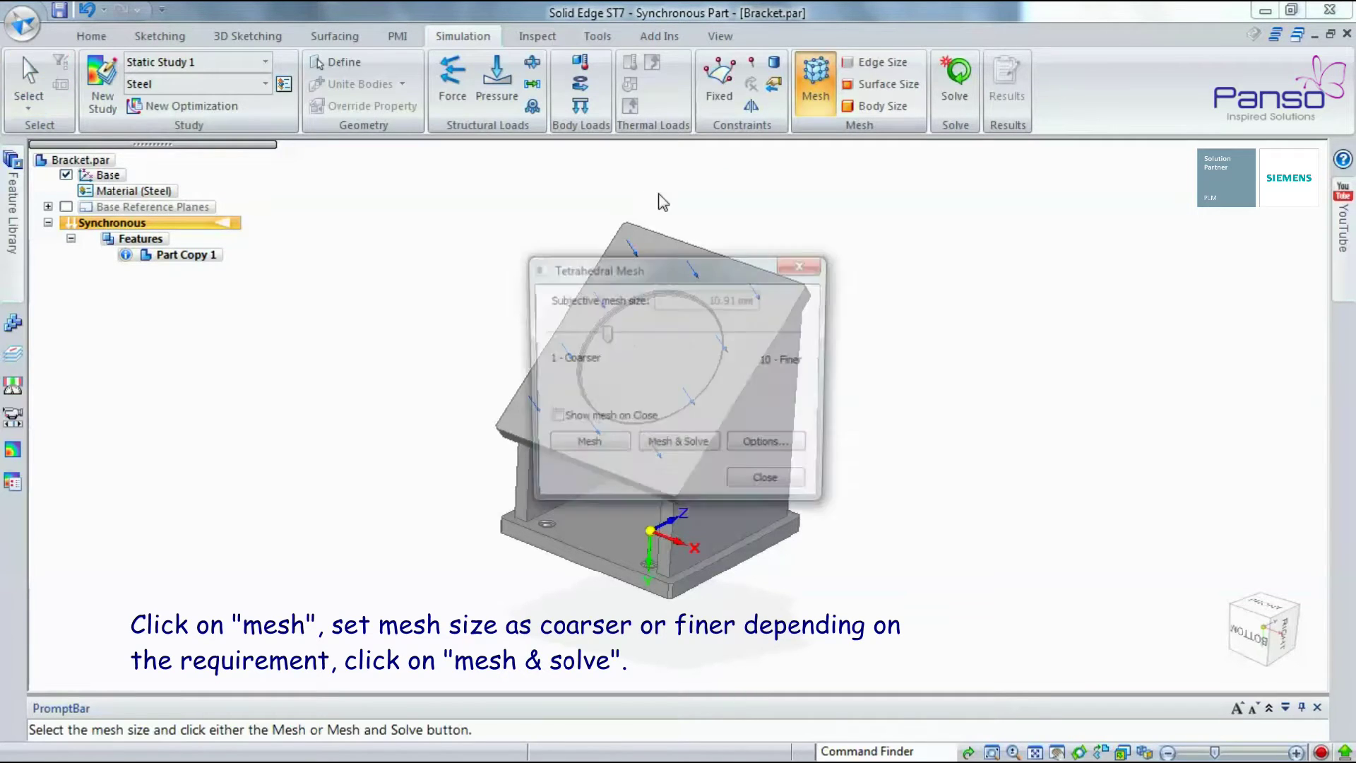
{"action": "left_click", "coordinate": [674, 448]}
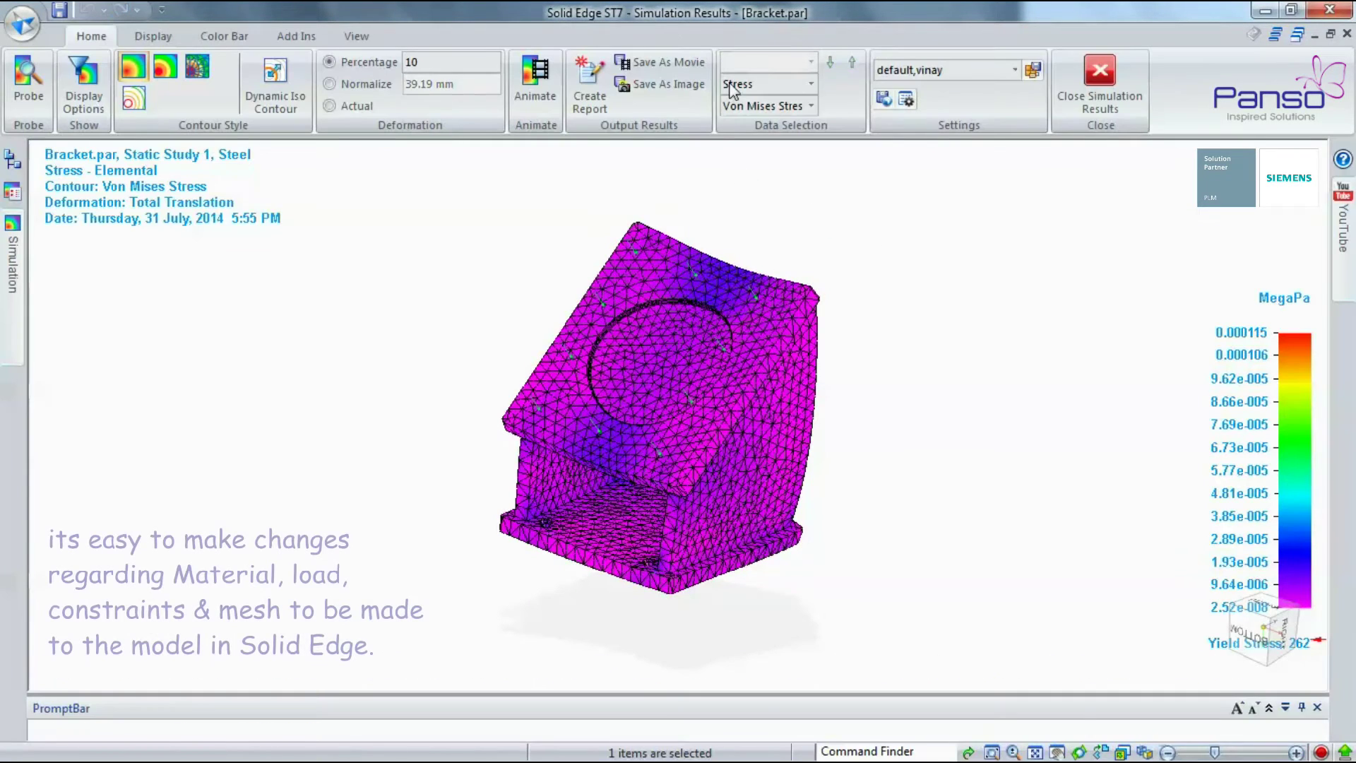
Show nodal total-displacement results, peaking near 5.75e-008 mm.
{"action": "left_click", "coordinate": [810, 84]}
{"action": "left_click", "coordinate": [741, 105]}
{"action": "middle_click_drag", "start_coordinate": [875, 288], "coordinate": [799, 309]}
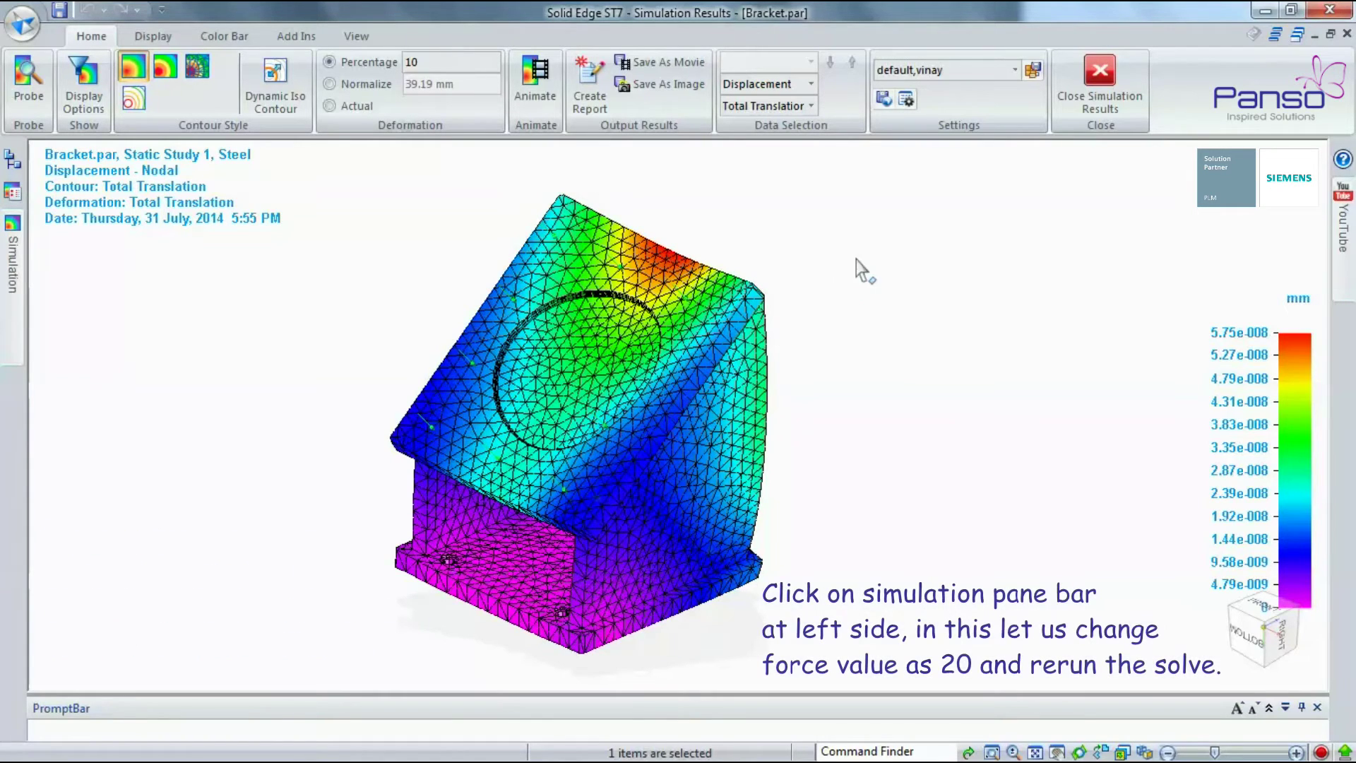
Change Force 1 to 20 mN and re-solve, raising peak stress to about 0.000231 MPa.
{"action": "left_click", "coordinate": [1101, 81]}
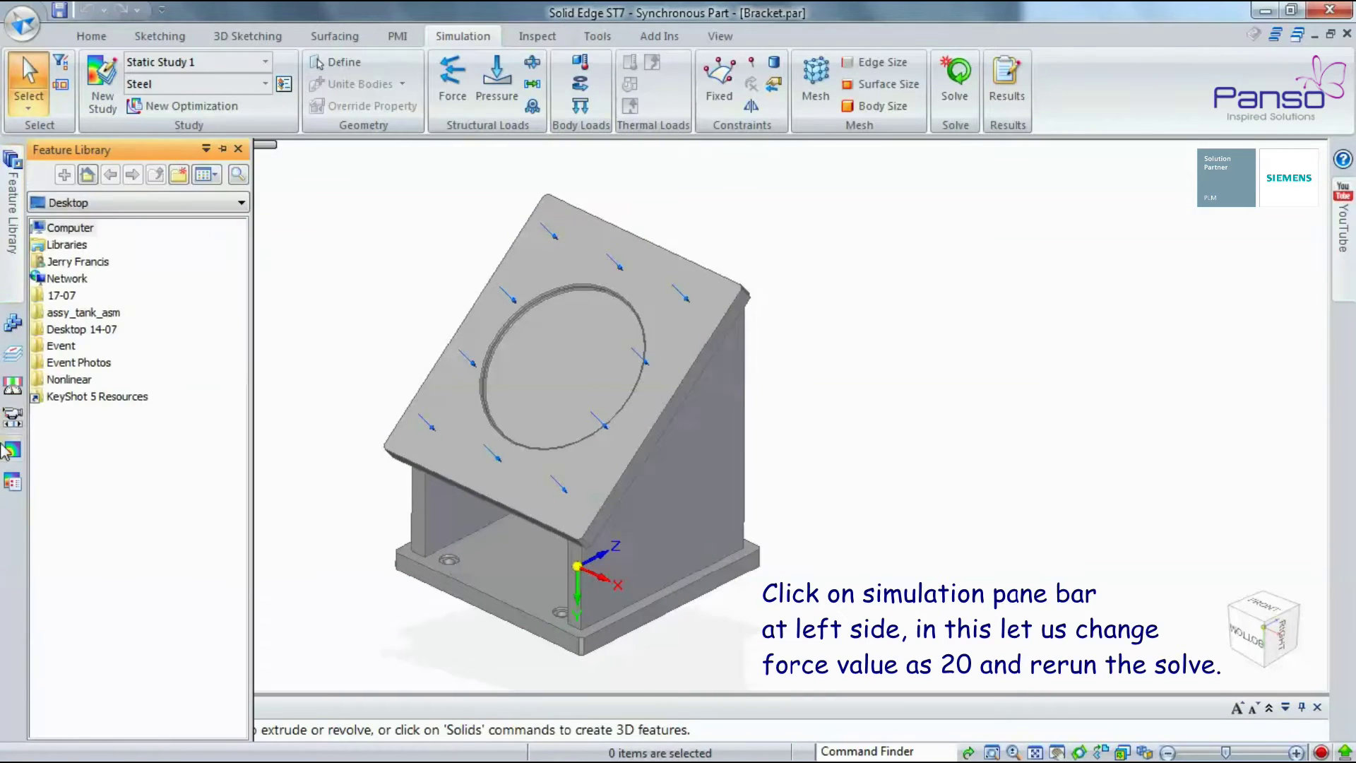
{"action": "left_click", "coordinate": [6, 448]}
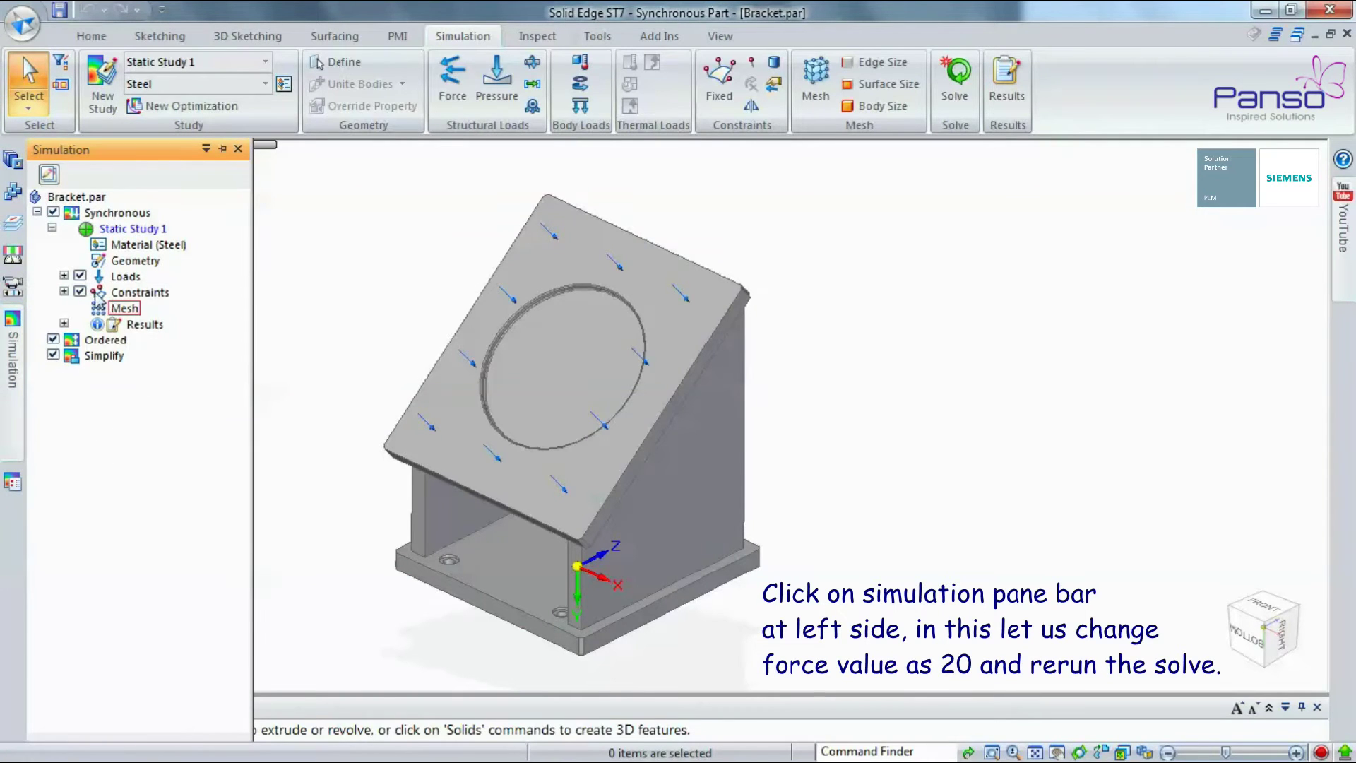
{"action": "left_click", "coordinate": [63, 275]}
{"action": "left_click", "coordinate": [152, 292]}
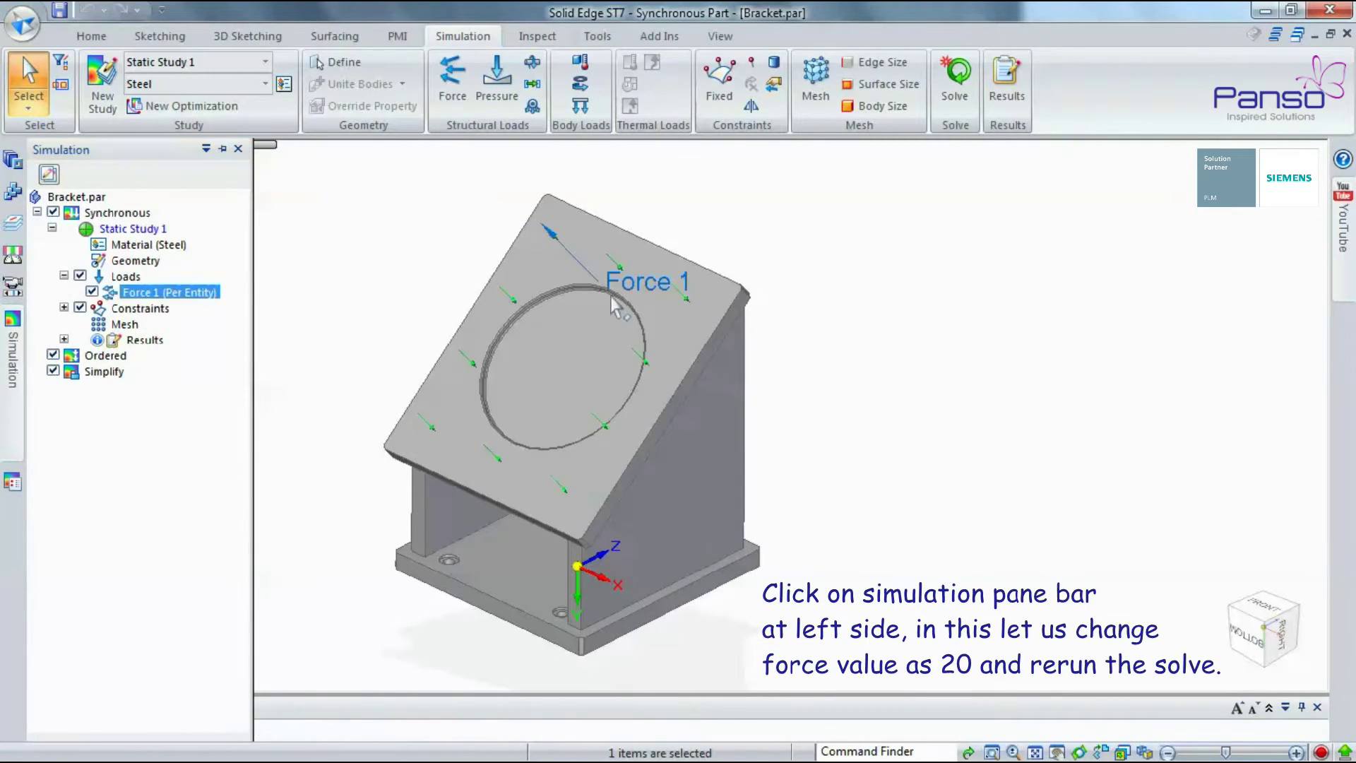
{"action": "double_click", "coordinate": [676, 280]}
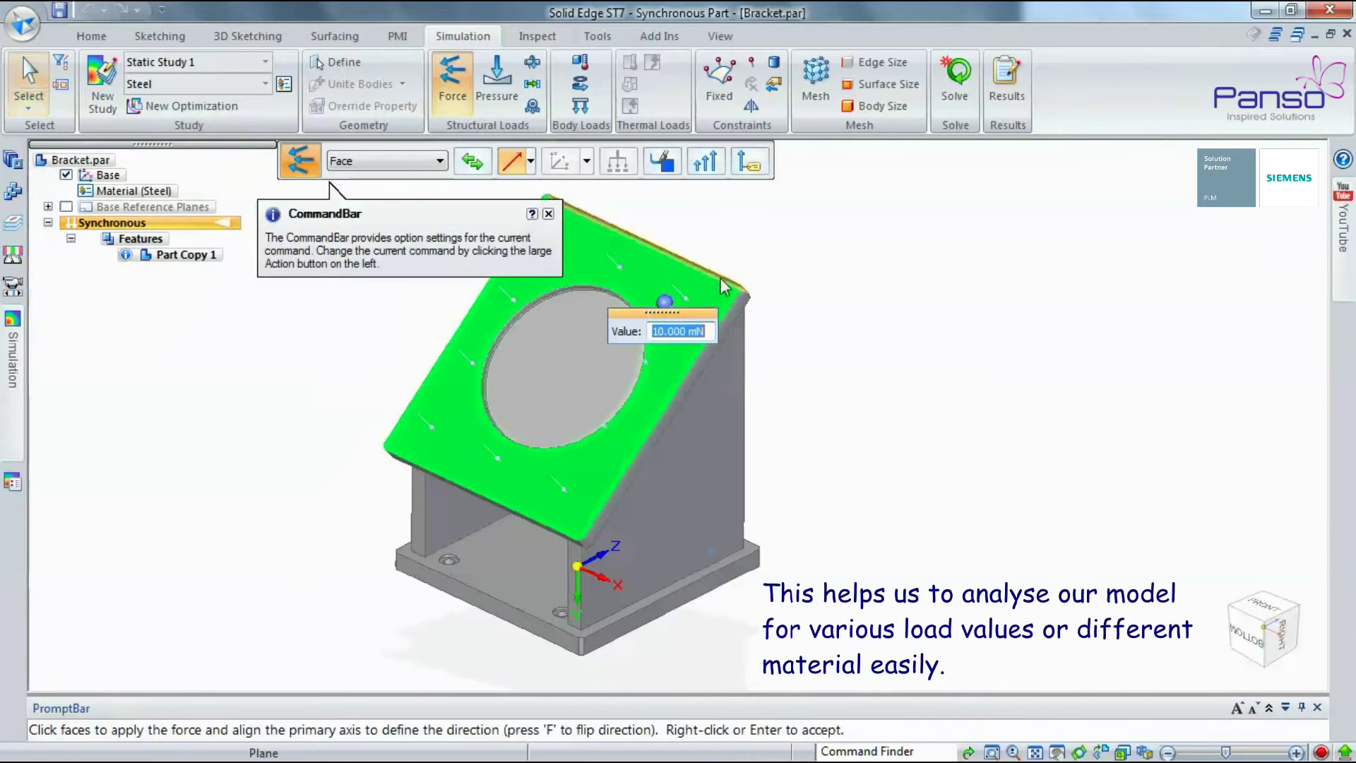
{"action": "type", "text": "20"}
{"action": "key", "text": "Return"}
{"action": "left_click", "coordinate": [955, 79]}
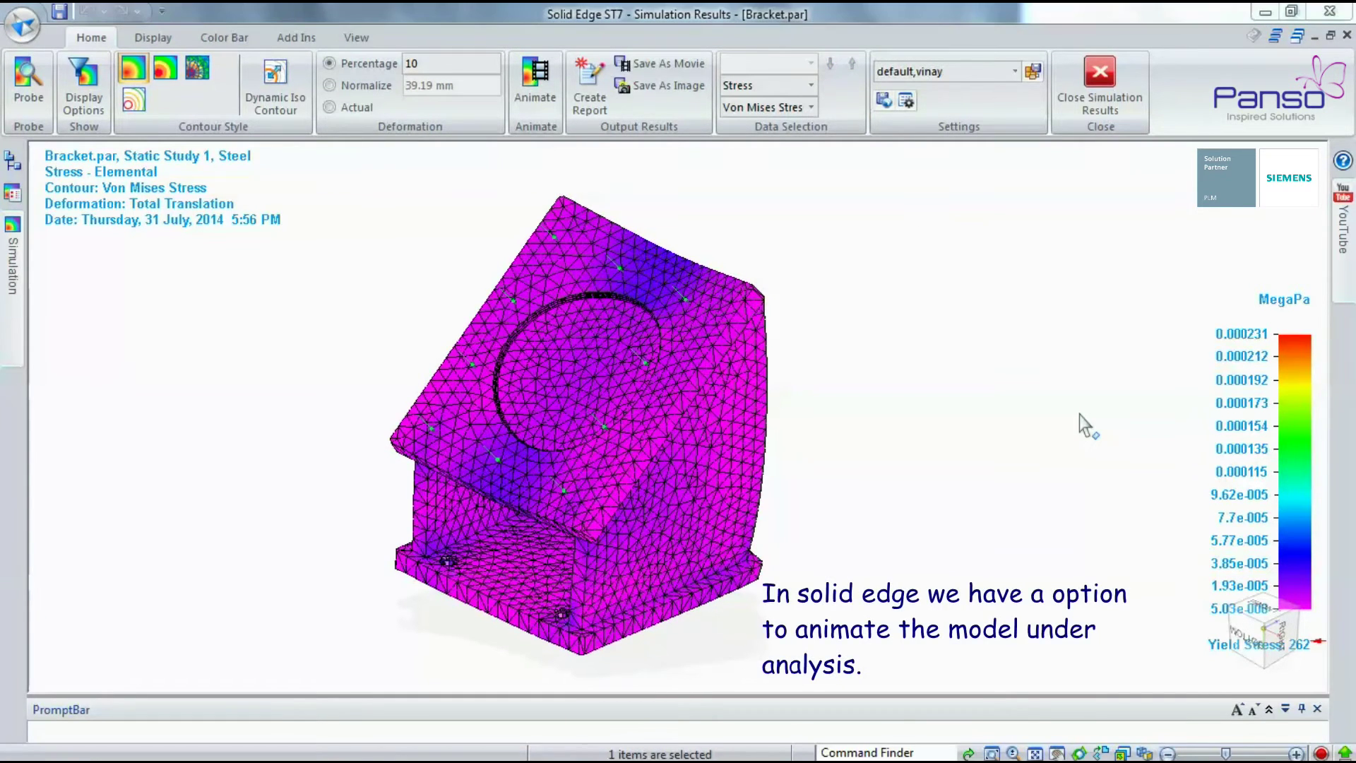
Zoom in and play the Von Mises results as a 50-frame, 10 fps deformation animation.
{"action": "scroll", "coordinate": [989, 380], "scroll_direction": "up", "scroll_amount": 2}
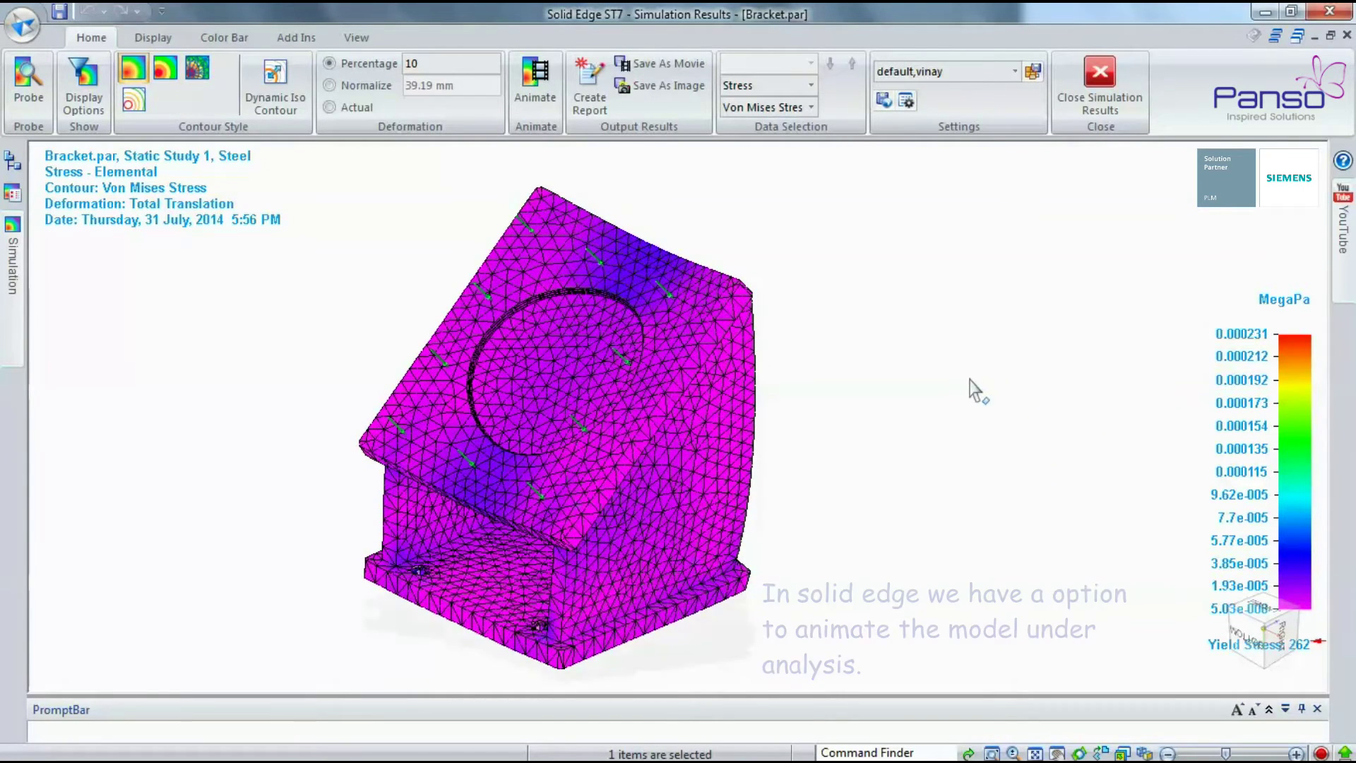
{"action": "left_click", "coordinate": [538, 79]}
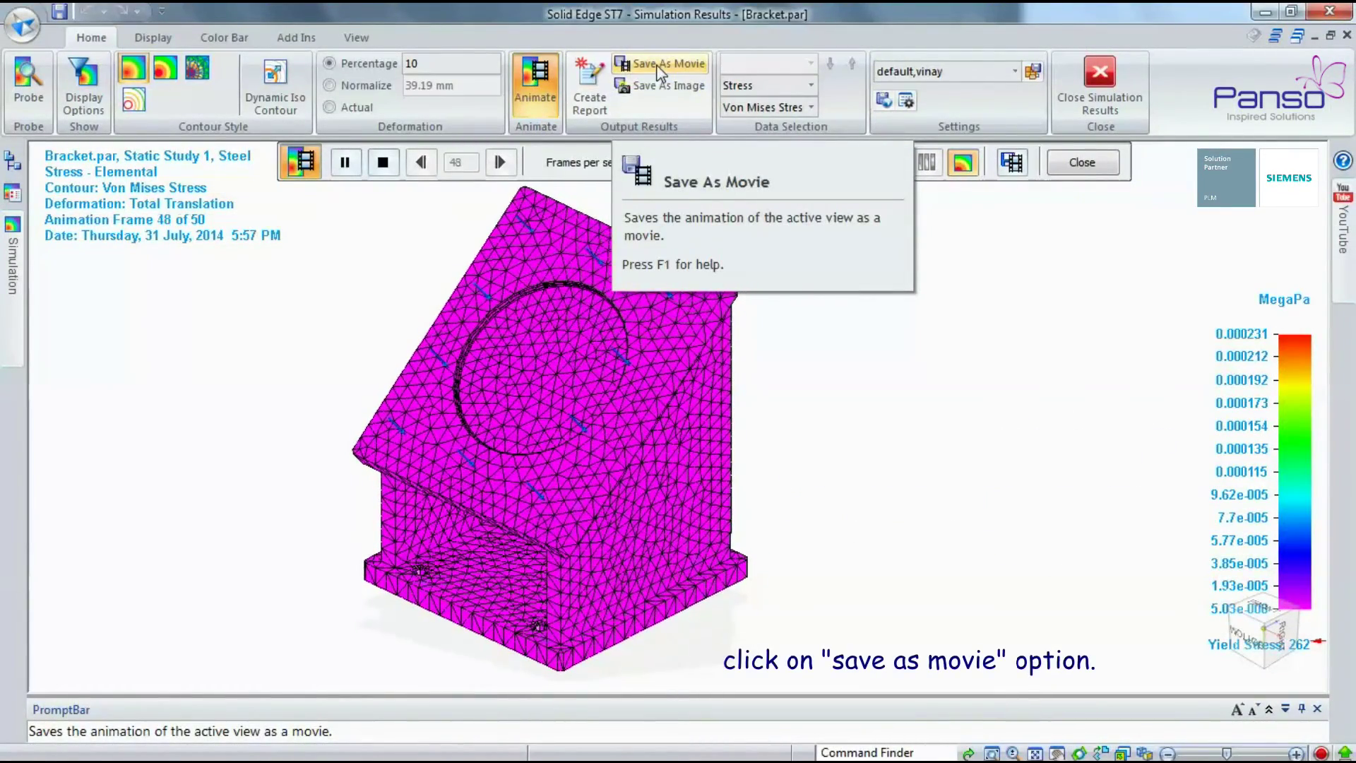
Save the stress animation as an AVI movie on the Desktop.
{"action": "left_click", "coordinate": [658, 65]}
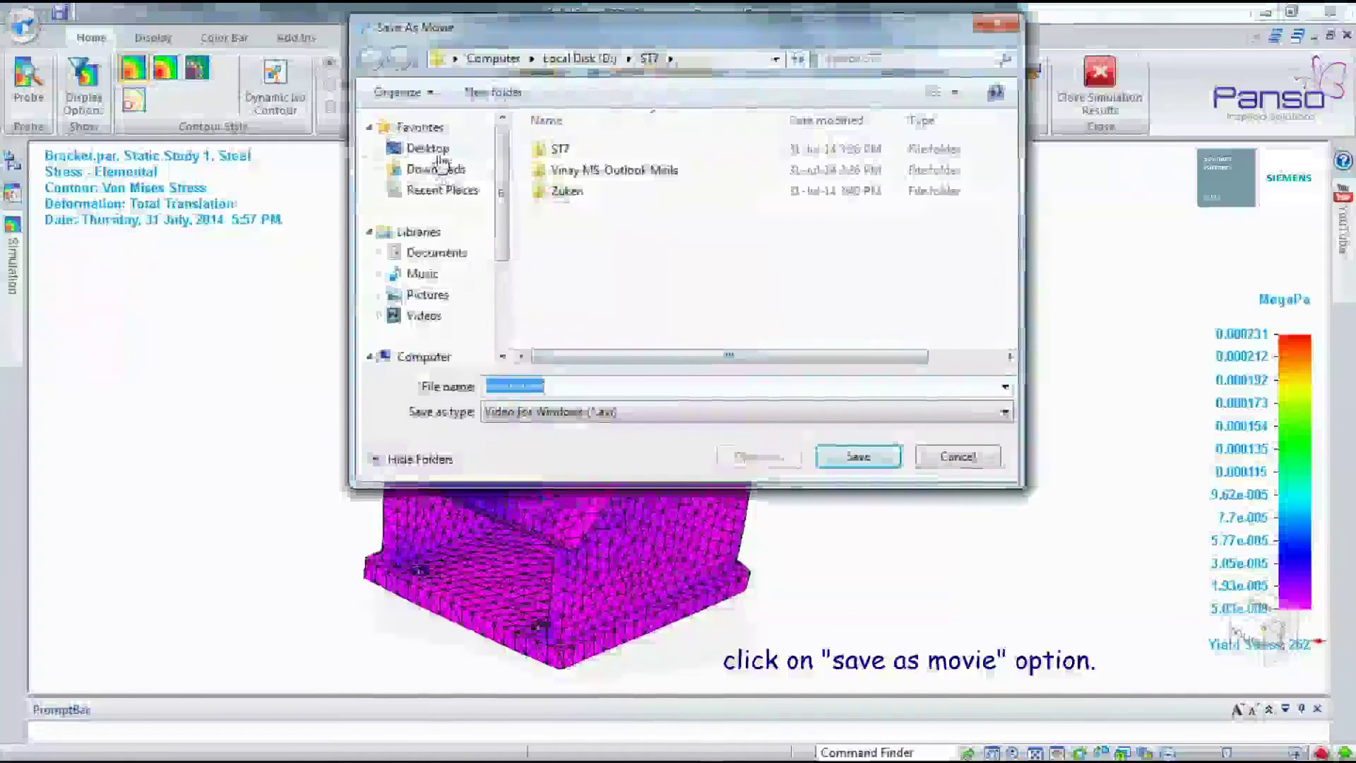
{"action": "left_click", "coordinate": [438, 150]}
{"action": "left_click", "coordinate": [875, 457]}
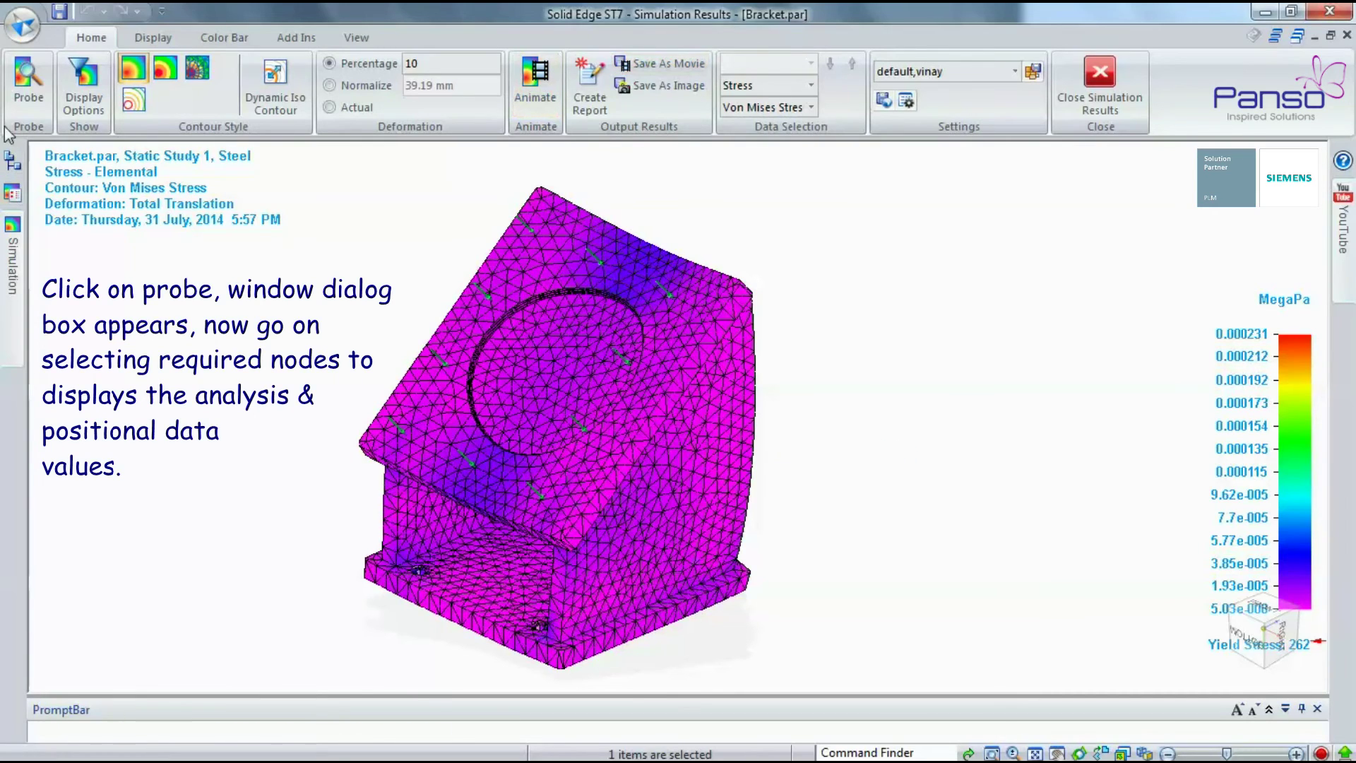
Probe nodes on the sloped face's top edge, corner and left edge, placing their labels.
{"action": "left_click", "coordinate": [21, 91]}
{"action": "left_click_drag", "start_coordinate": [722, 260], "coordinate": [646, 448]}
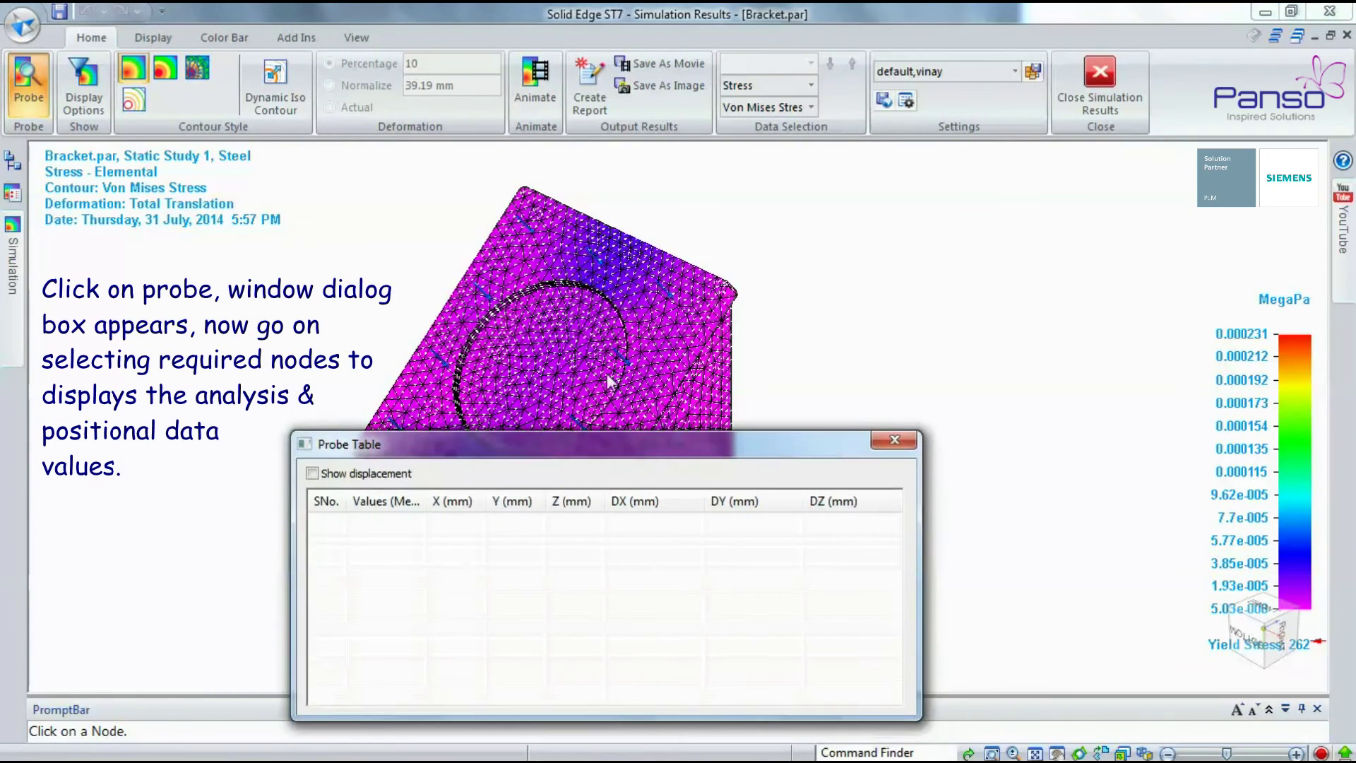
{"action": "left_click", "coordinate": [627, 236]}
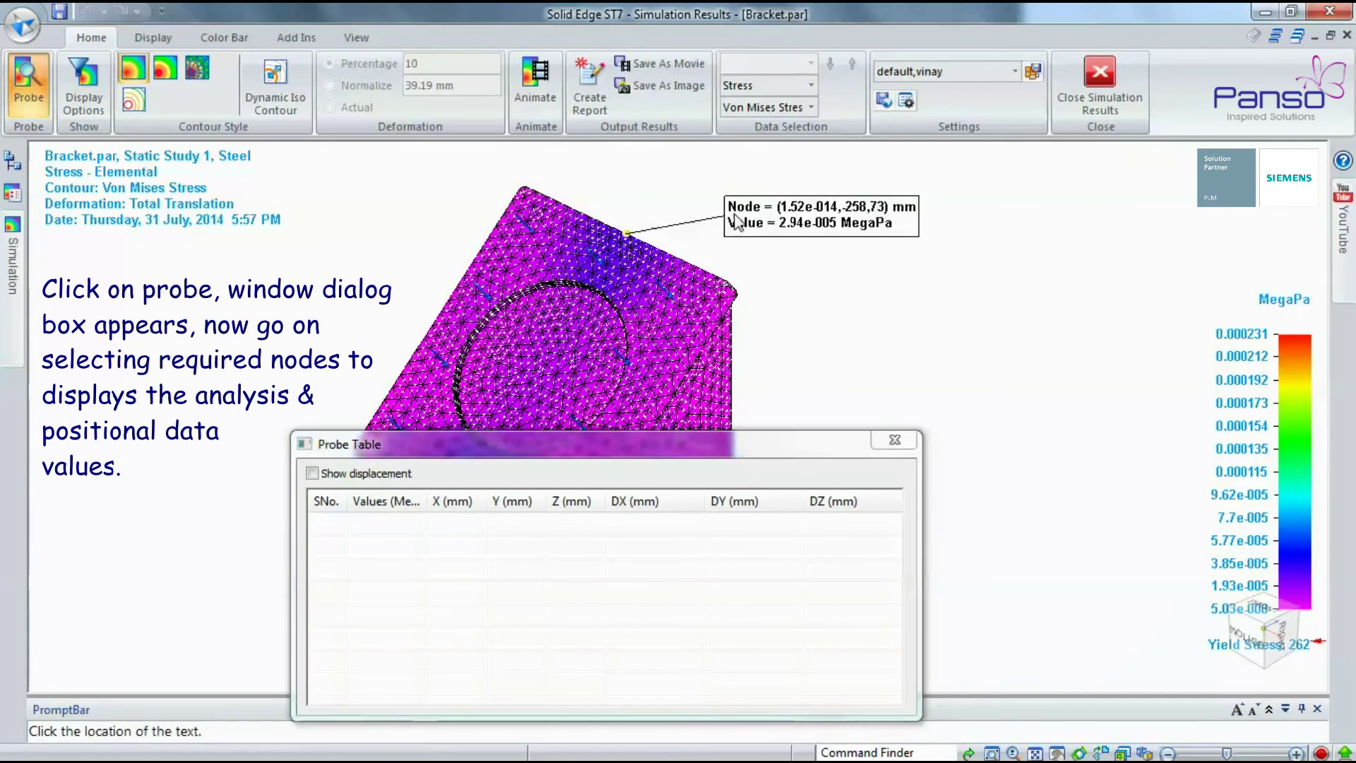
{"action": "left_click", "coordinate": [726, 302]}
{"action": "left_click", "coordinate": [805, 303]}
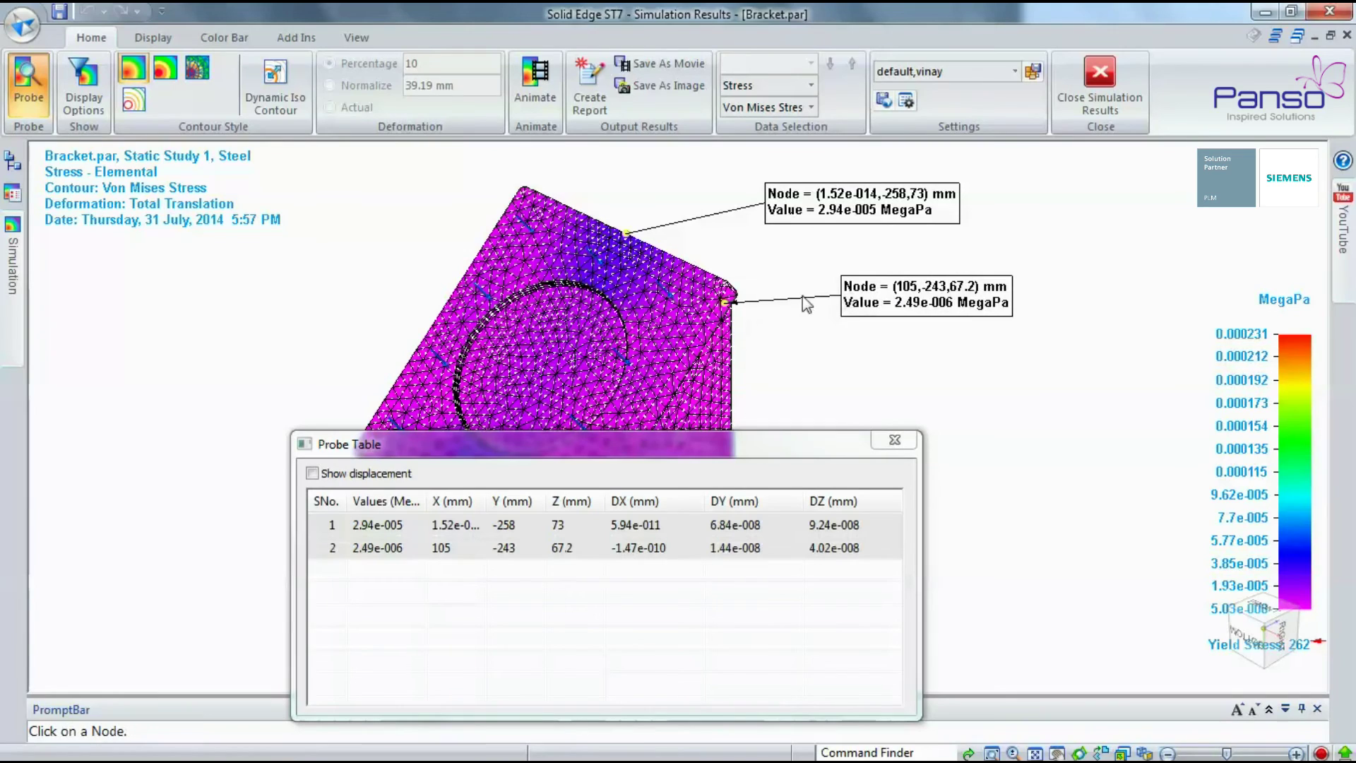
{"action": "left_click", "coordinate": [432, 326]}
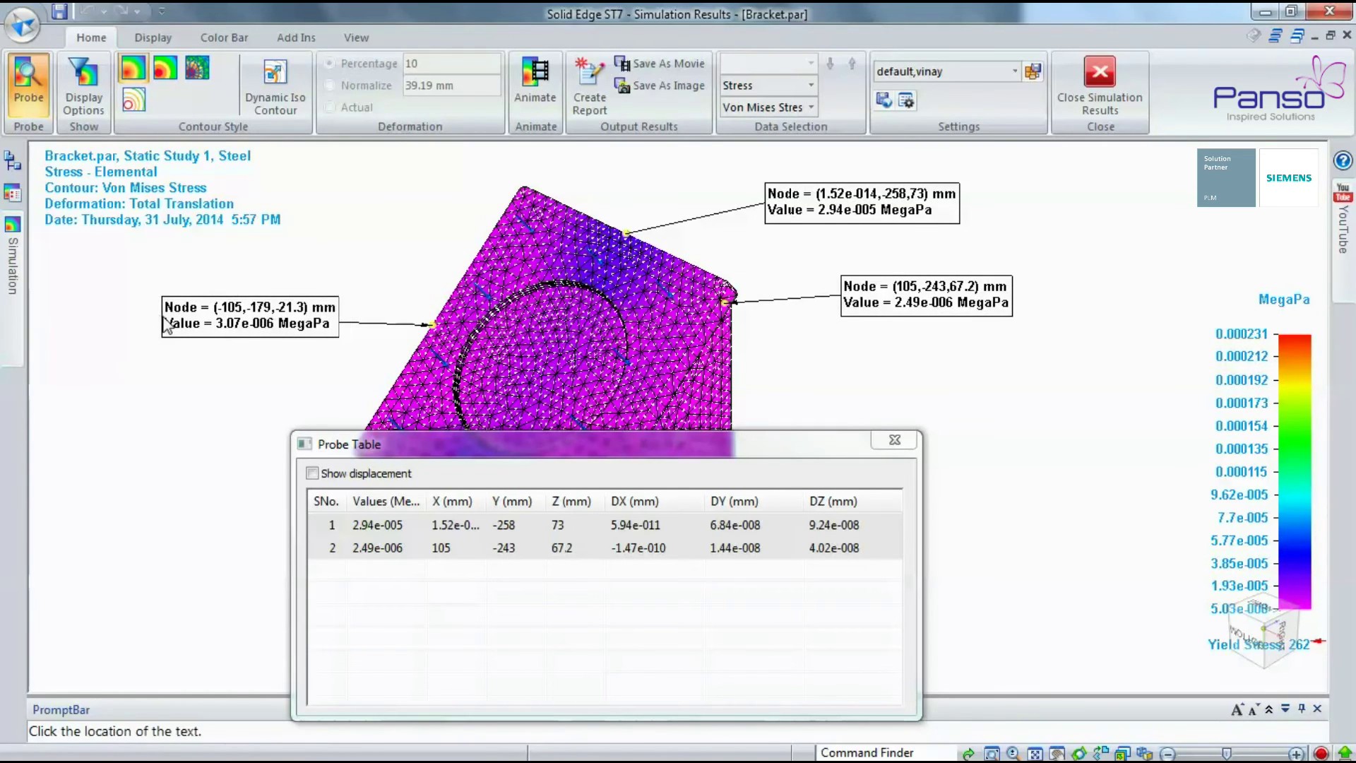
{"action": "left_click", "coordinate": [163, 325]}
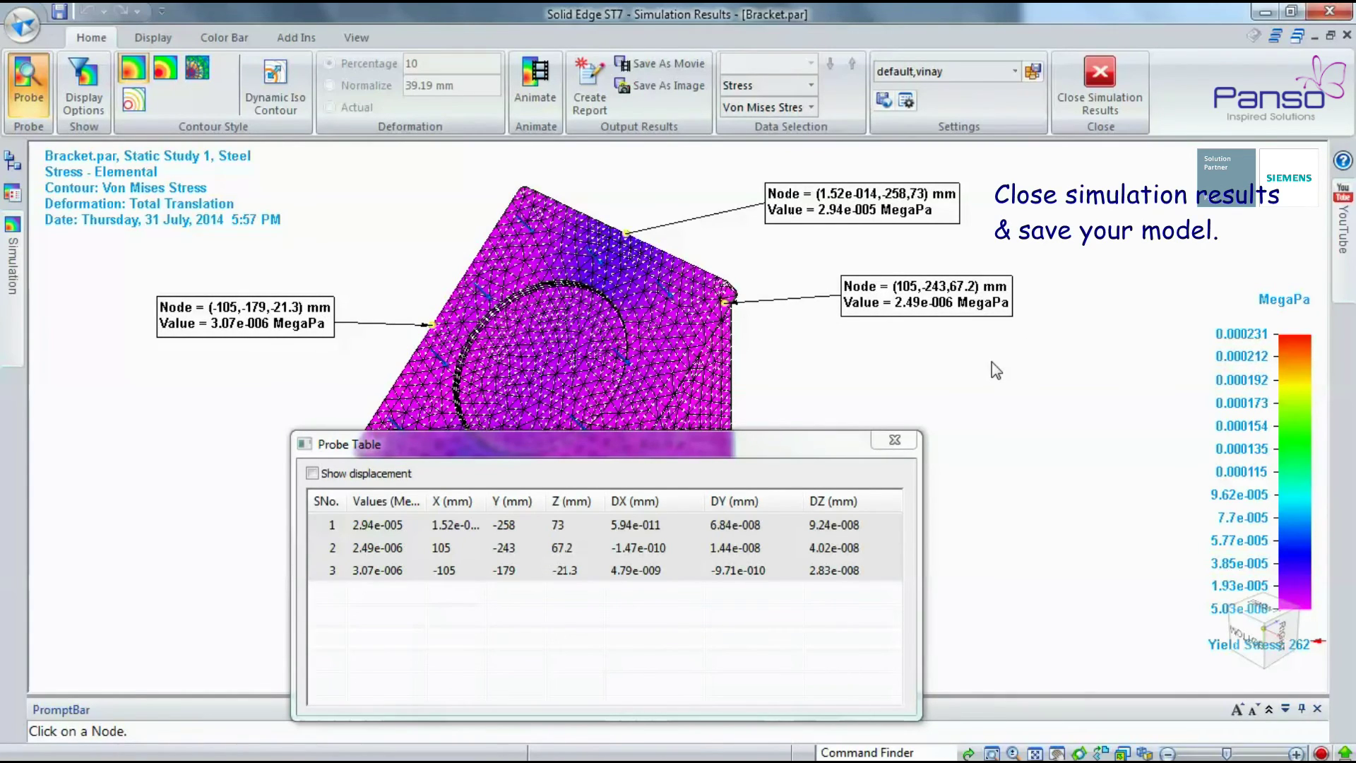
Close the Probe Table and simulation results, then save Bracket.par with its simulation study.
{"action": "left_click", "coordinate": [894, 439]}
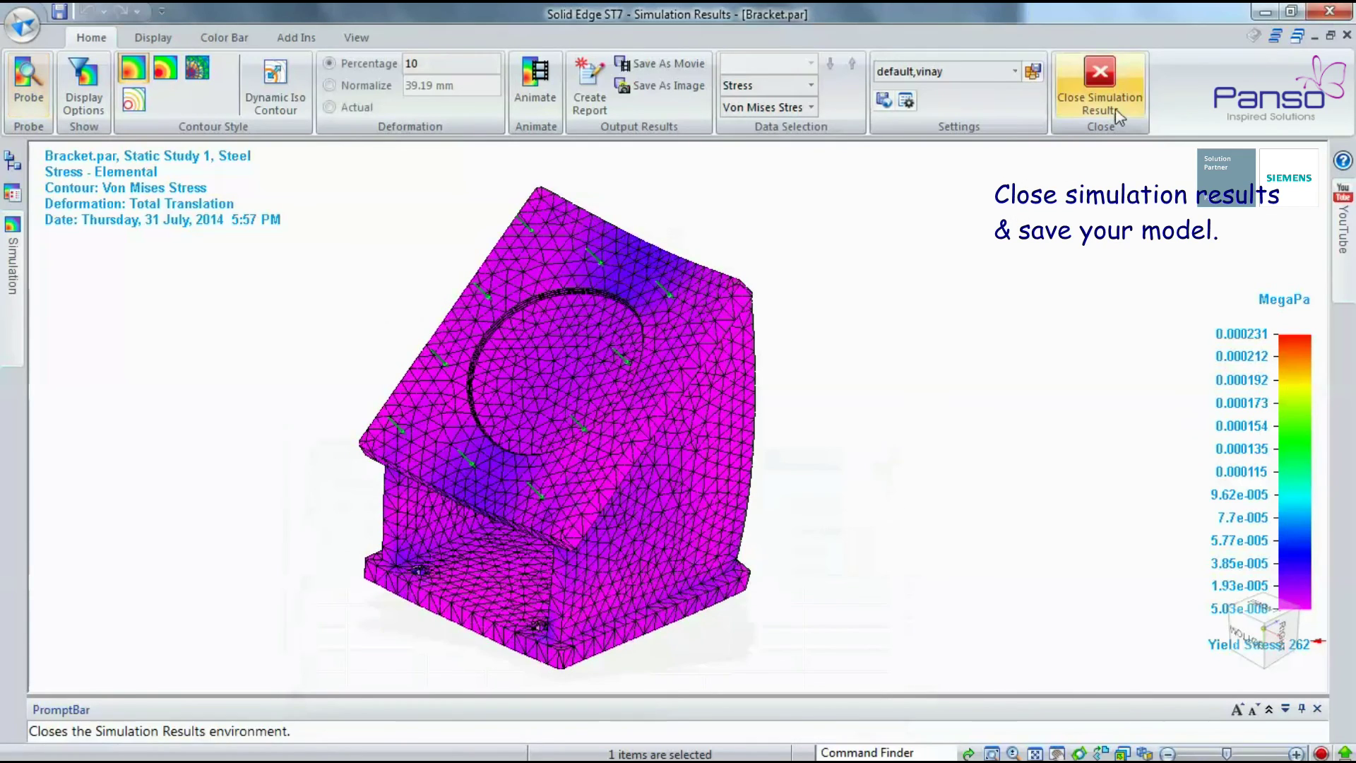
{"action": "left_click", "coordinate": [1110, 99]}
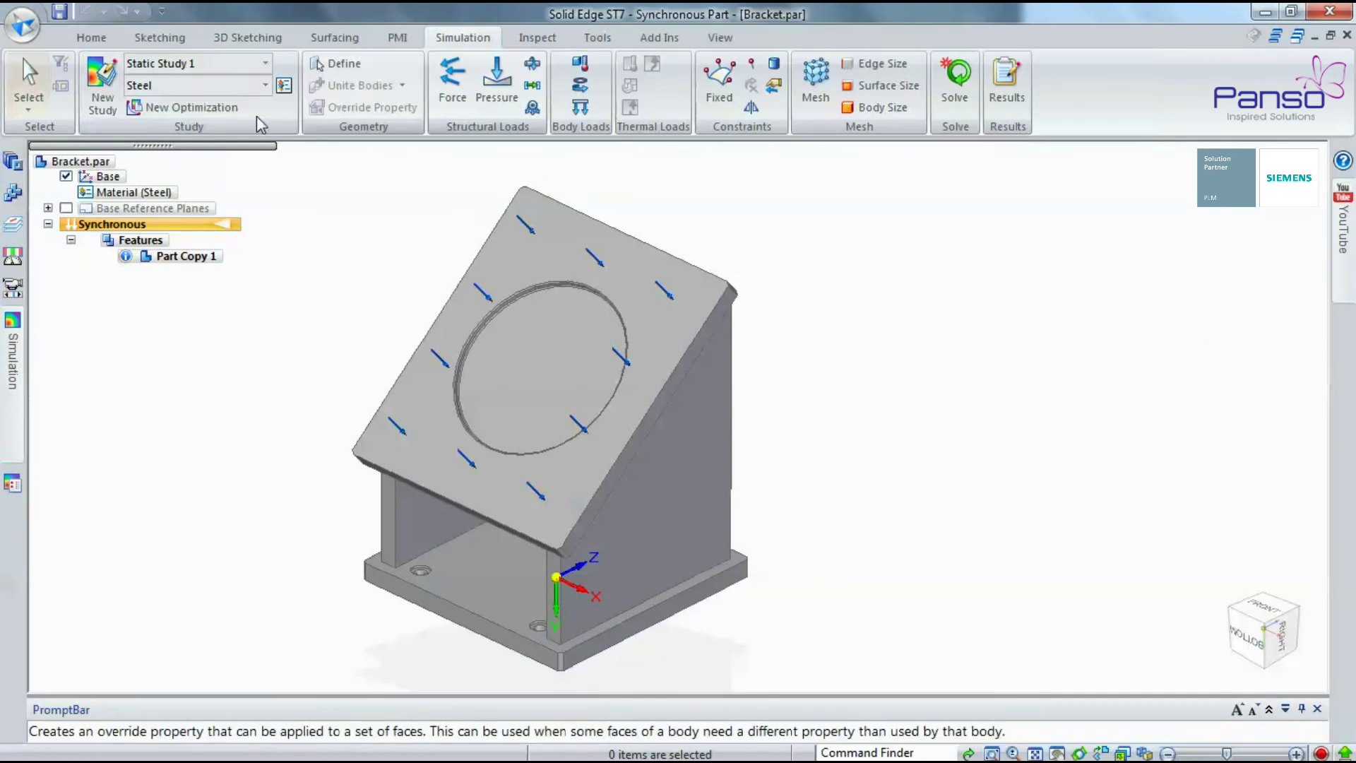
{"action": "left_click", "coordinate": [60, 12]}
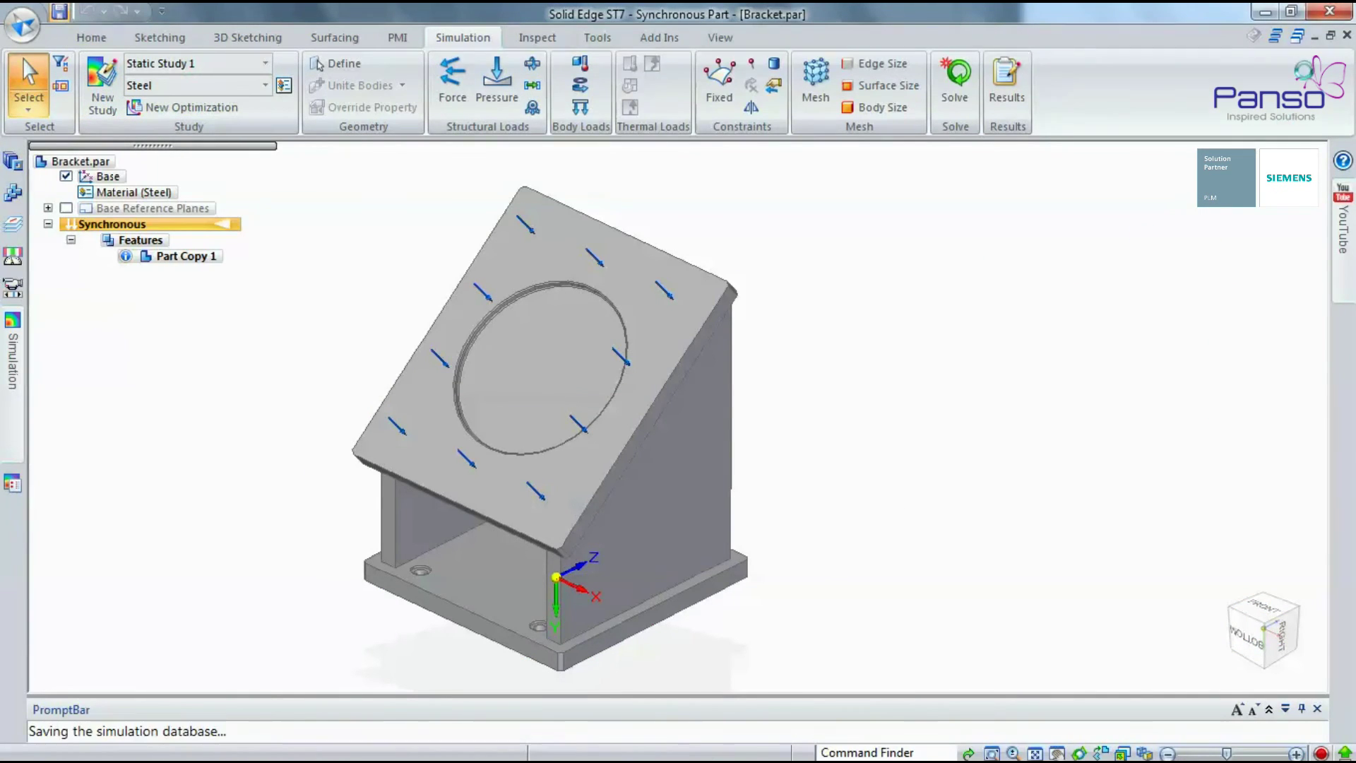